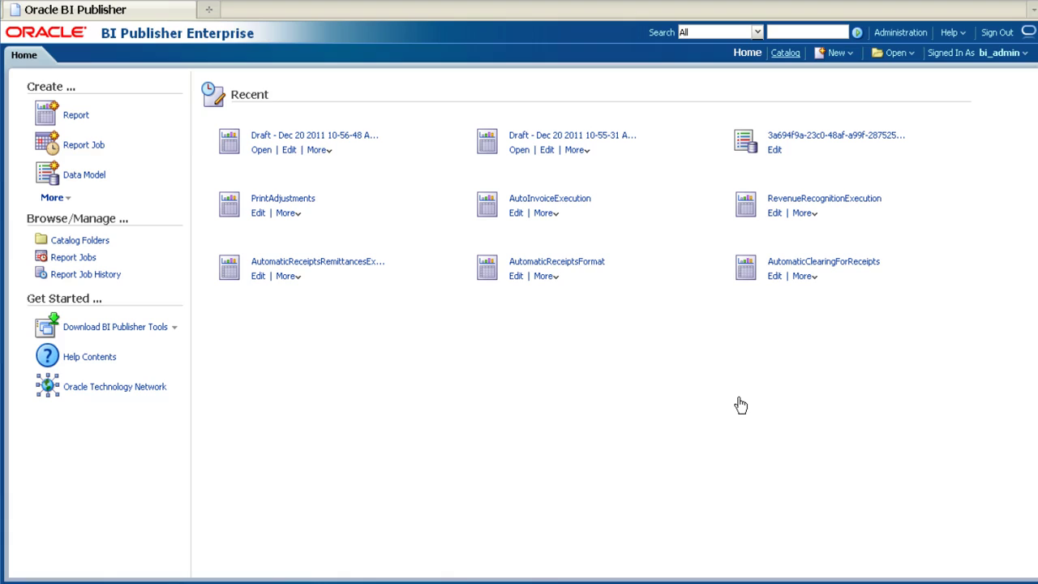
Step: Create a new data model from the catalog folder Shared Folders/Financials/Transaction Tax/Data Models
left_click(785, 54)
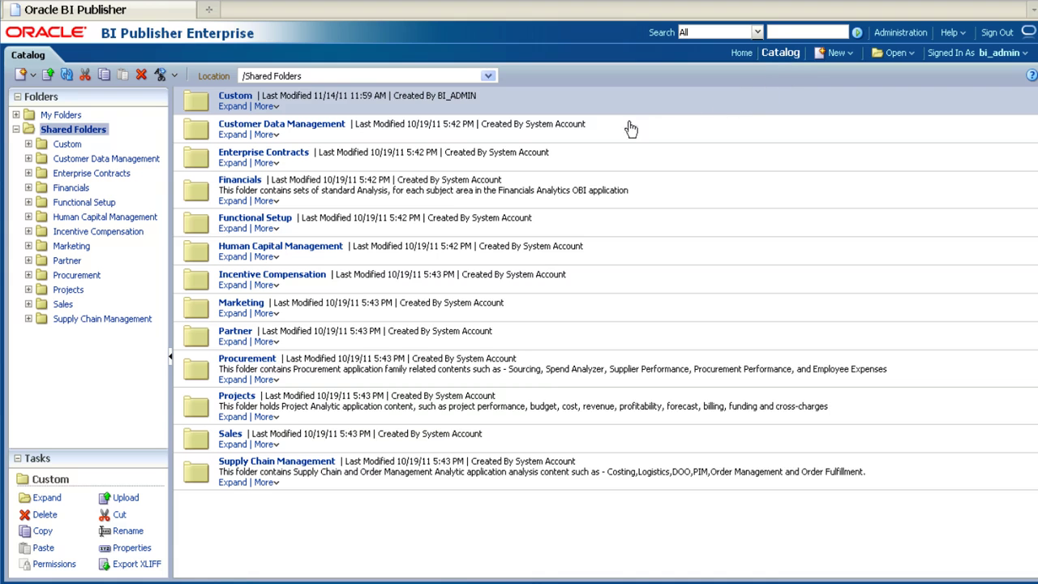
left_click(73, 188)
left_click(243, 465)
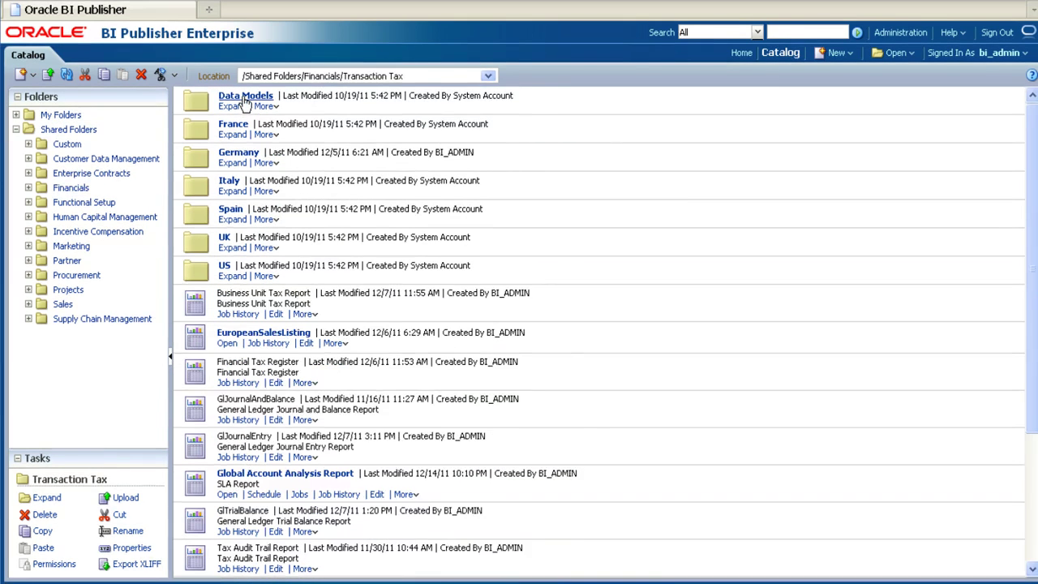
left_click(245, 96)
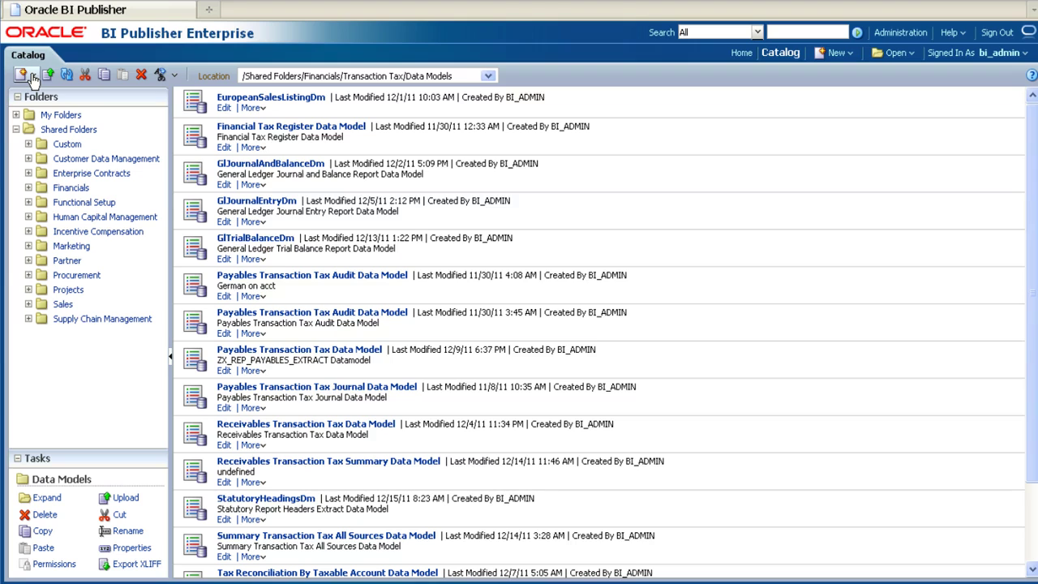
left_click(33, 76)
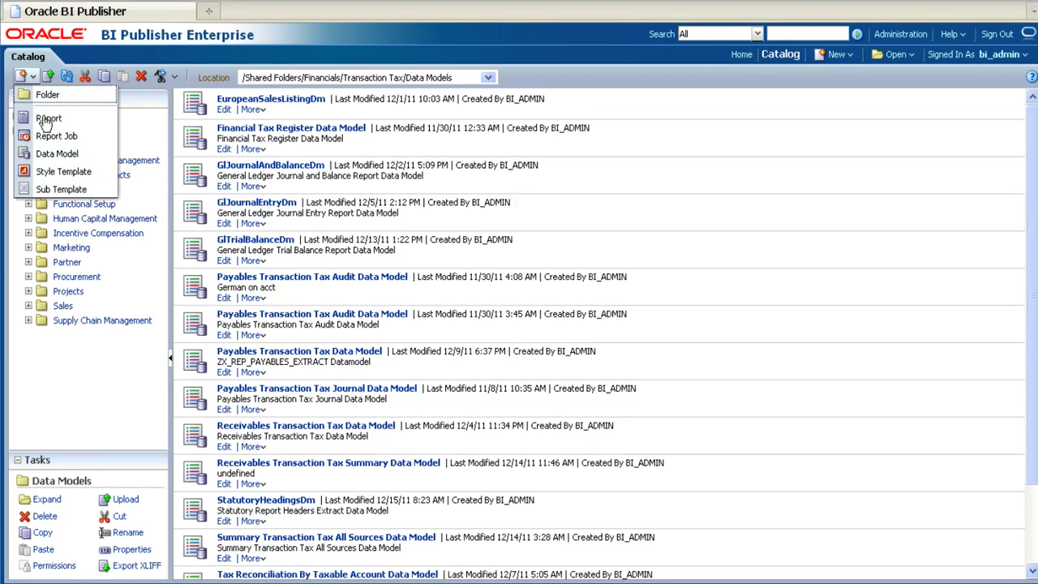
left_click(63, 151)
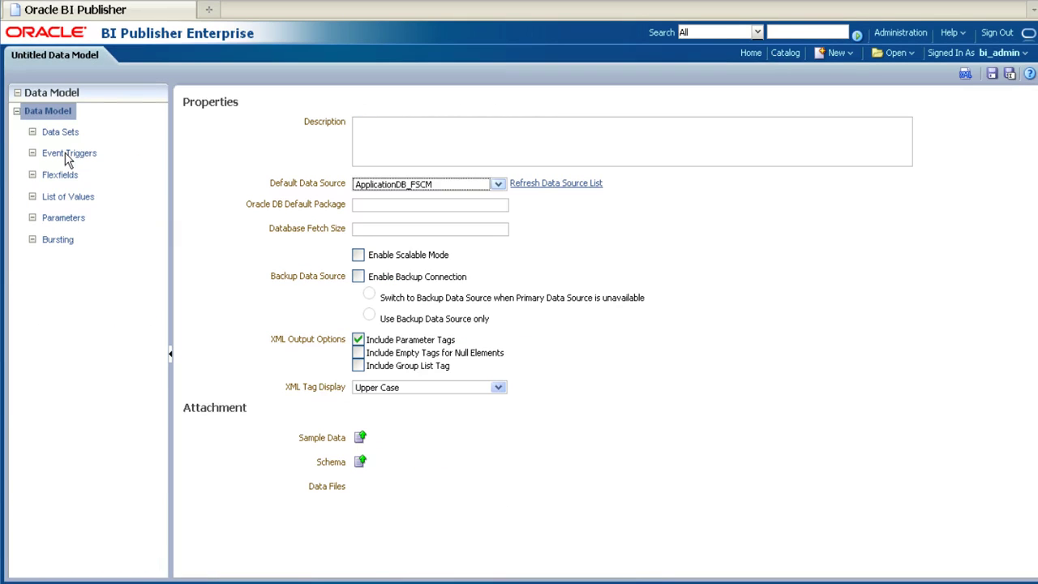
Step: Add the string text parameters P_TAX_STATUS, P_TAX, P_TAX_REGIME, P_TAX_REG_NUM, P_DATE_TO, P_DATE_FROM and P_LEGAL_ENTITY to the CustomerListingDm data model
left_click(57, 219)
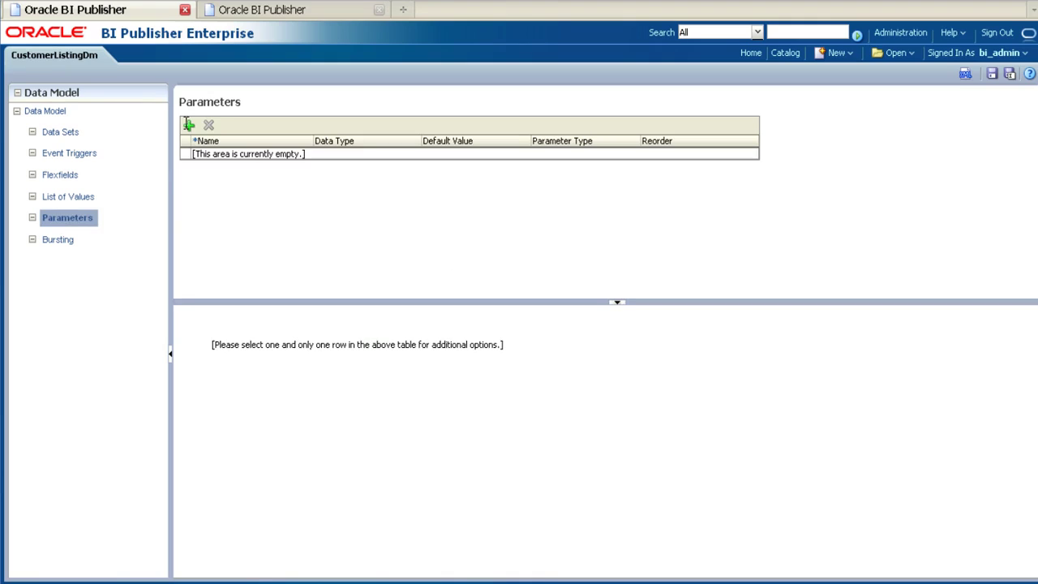
left_click(188, 124)
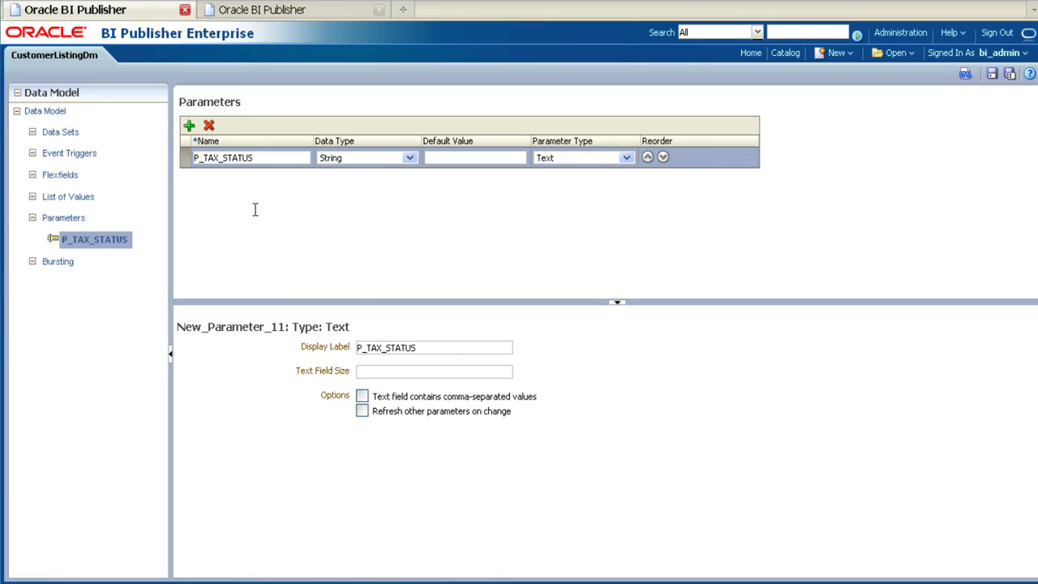
left_click(438, 349)
left_click(188, 126)
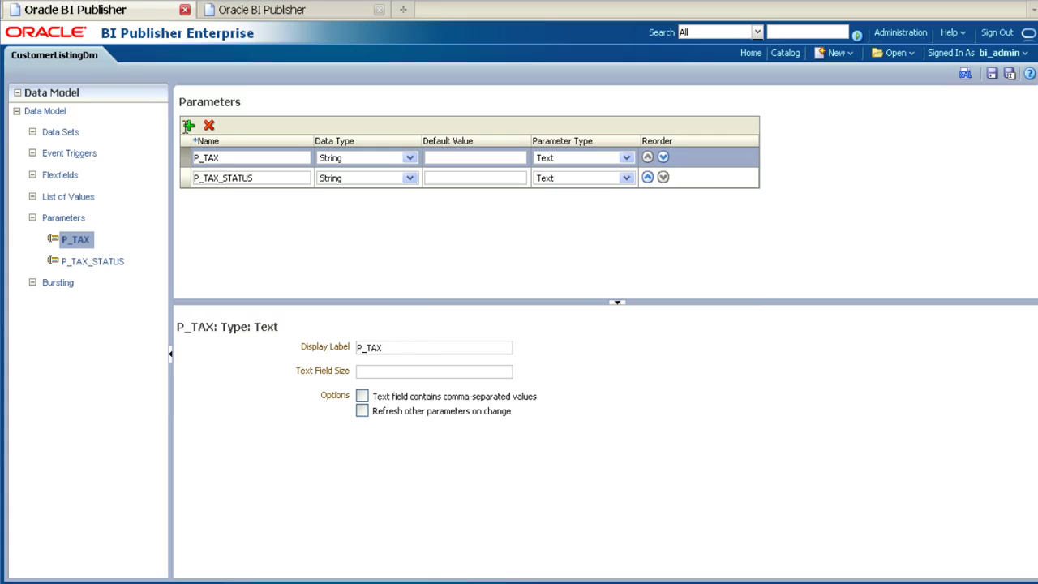
left_click(187, 125)
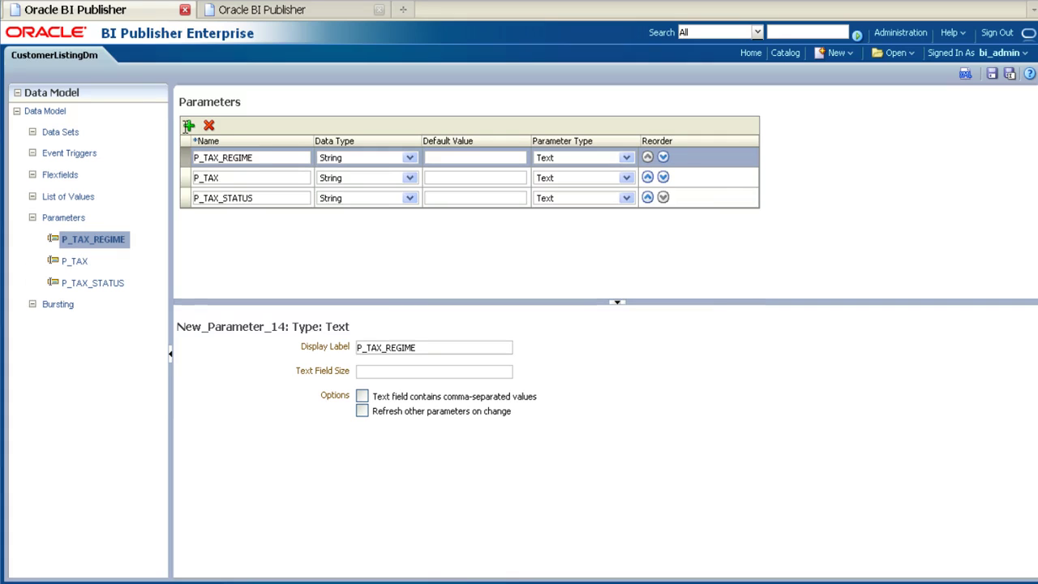
left_click(188, 125)
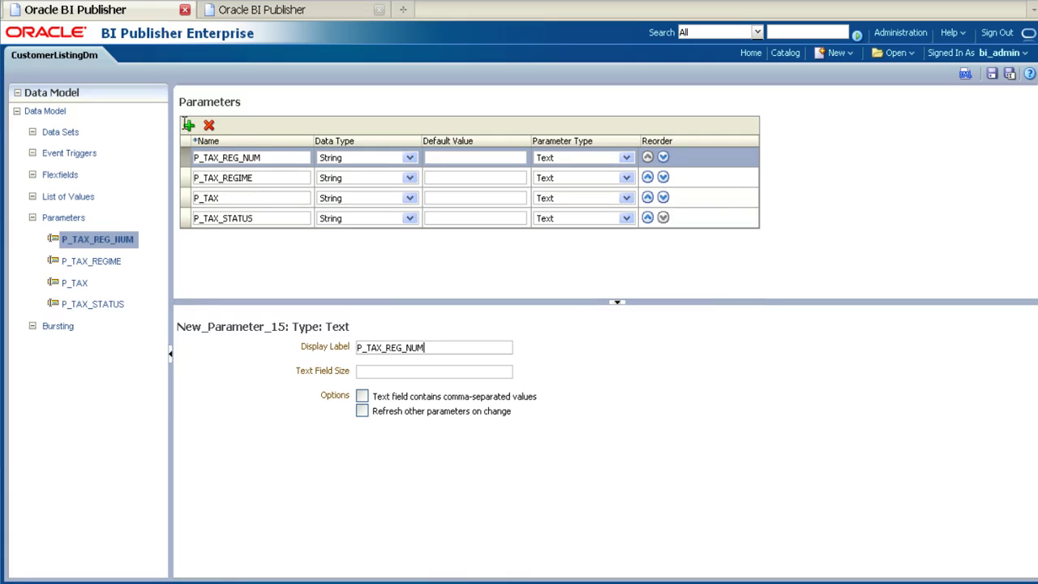
left_click(189, 125)
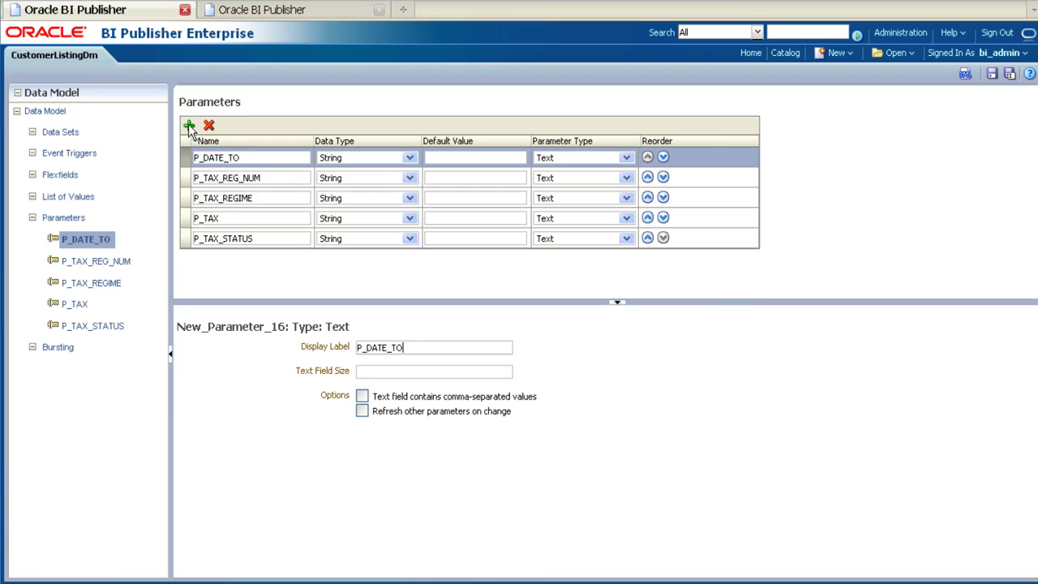
left_click(188, 126)
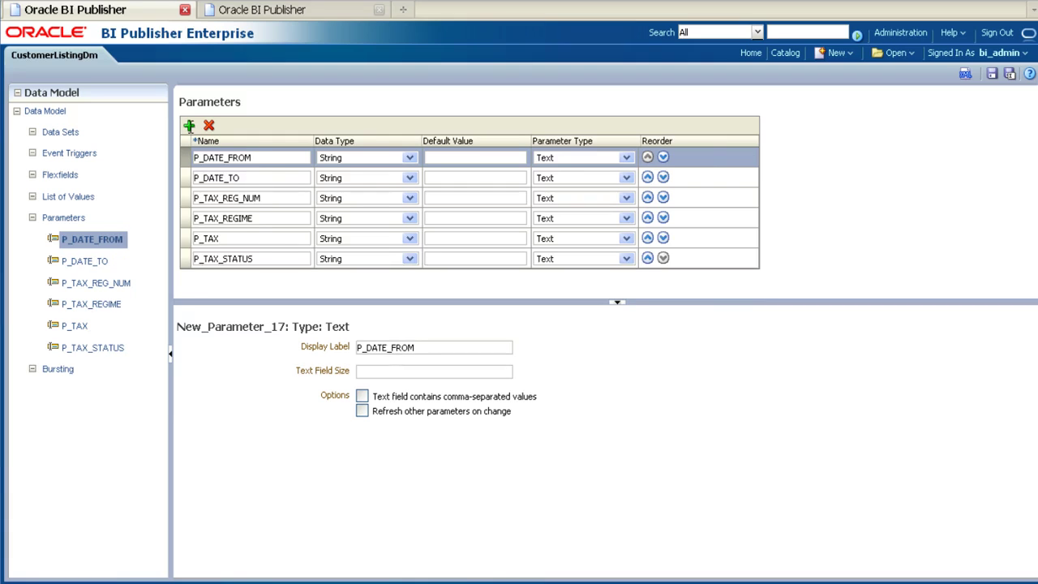
left_click(188, 125)
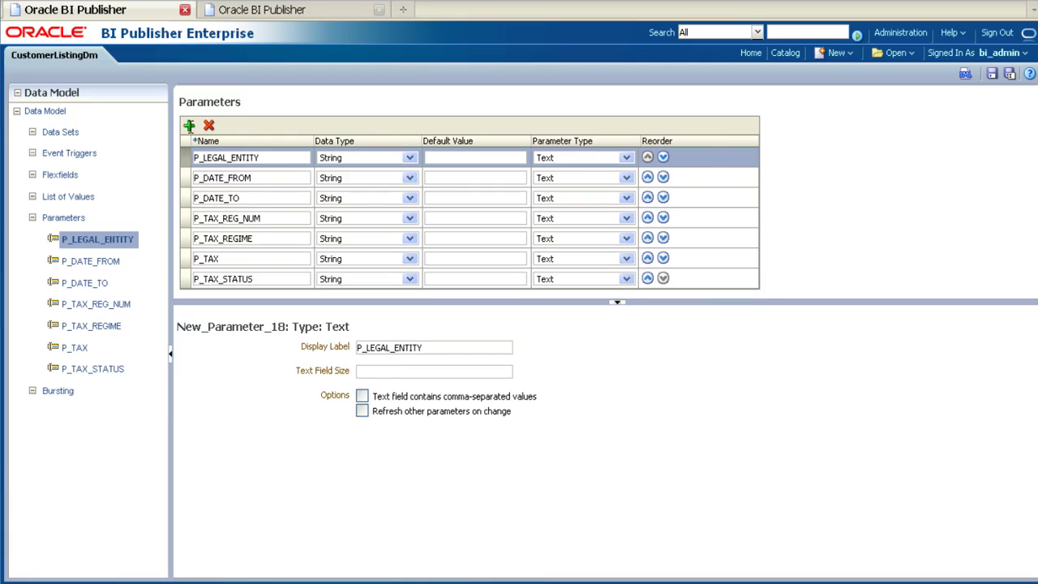
Step: Create the SQL data set Q1 on the default data source, selecting distinct customer ID, number, name and VAT registration filtered by the parameters
left_click(56, 132)
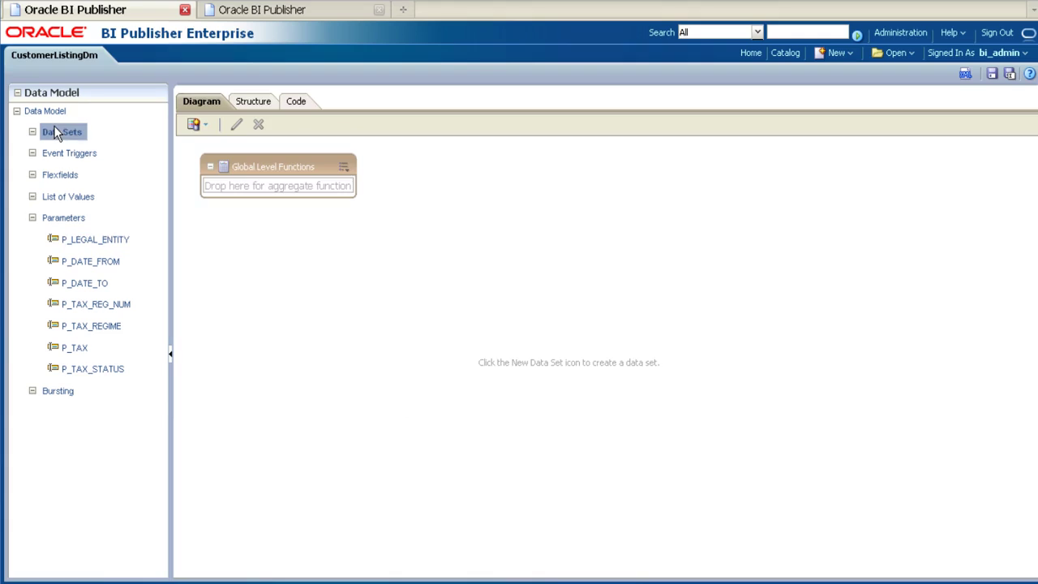
left_click(202, 125)
left_click(238, 154)
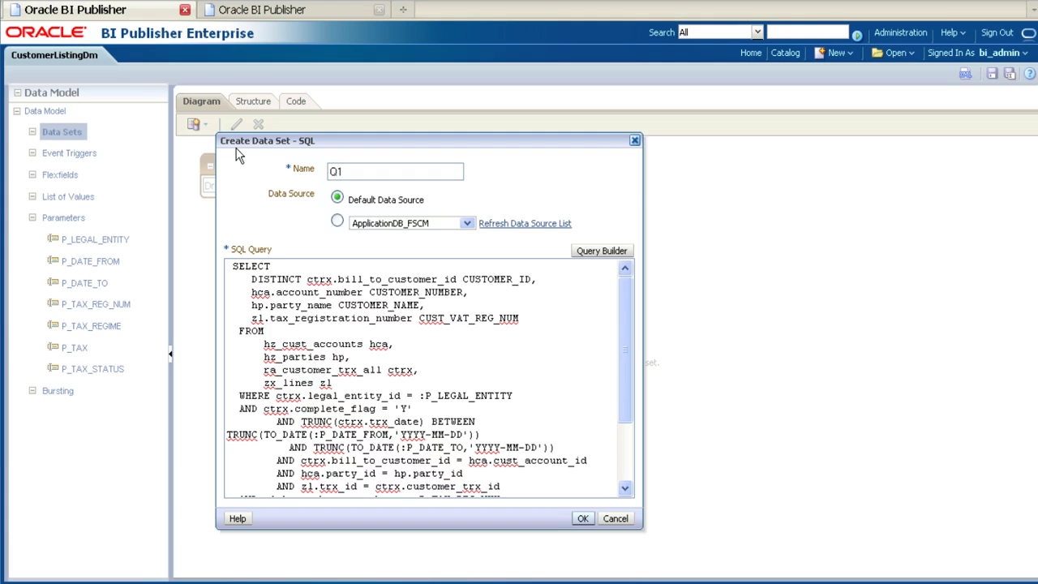
left_click(584, 518)
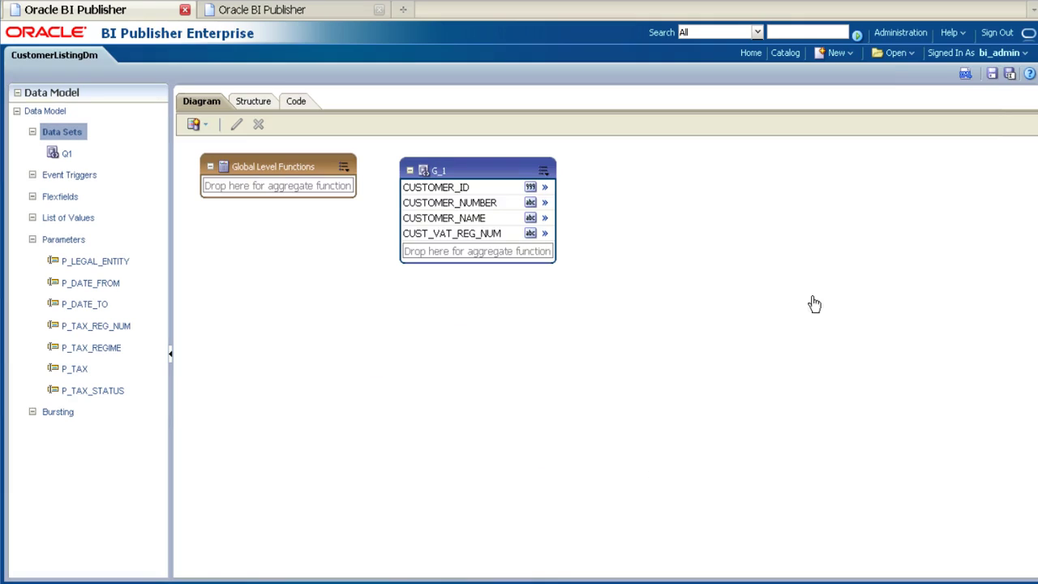
Step: Generate XML for all rows from 2007-01-01 to 2011-12-31, regime and tax GB VAT, status GB_UK_MTIC_ZERO_RATE, with the legal entity and tax registration numbers
left_click(964, 75)
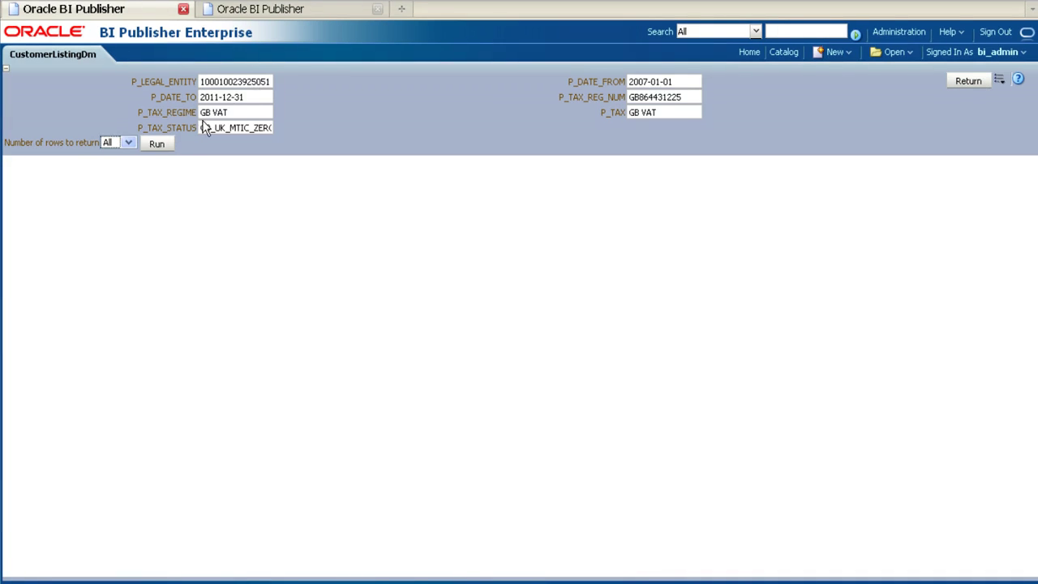
left_click(158, 145)
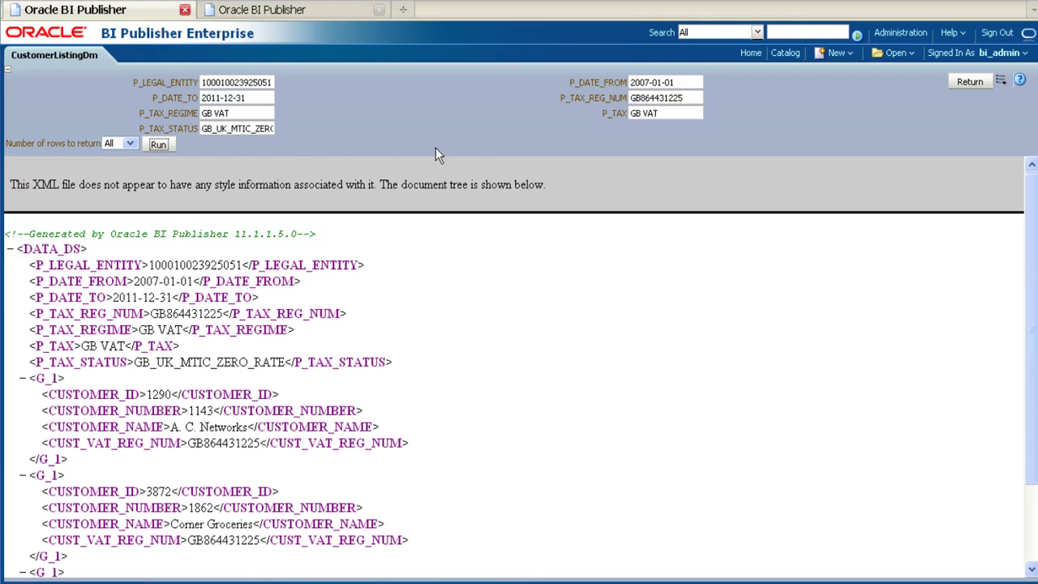
Step: Export the generated XML output and save it as the file CustomerListingDm.xml
left_click(999, 88)
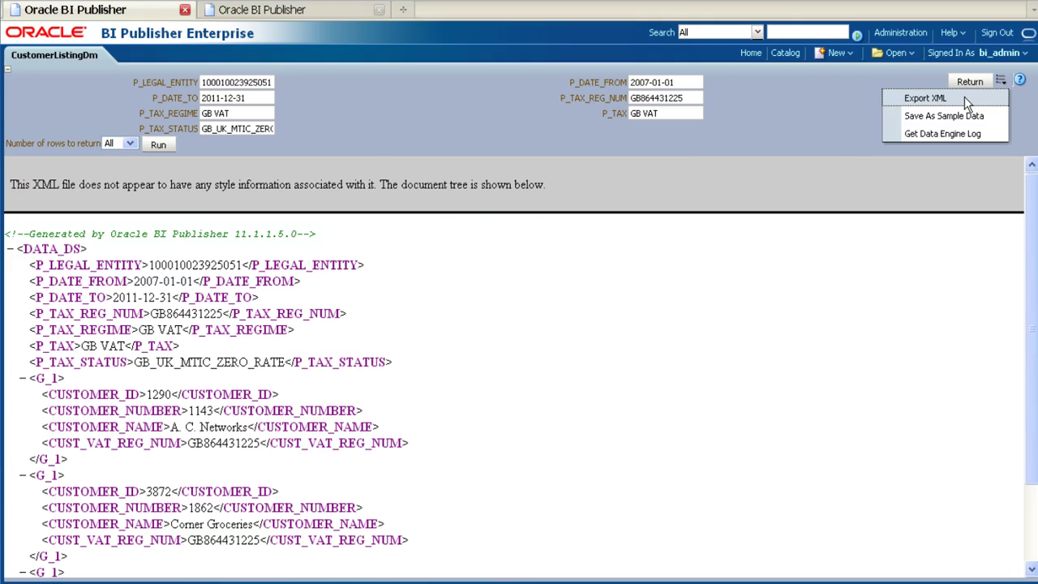
left_click(963, 98)
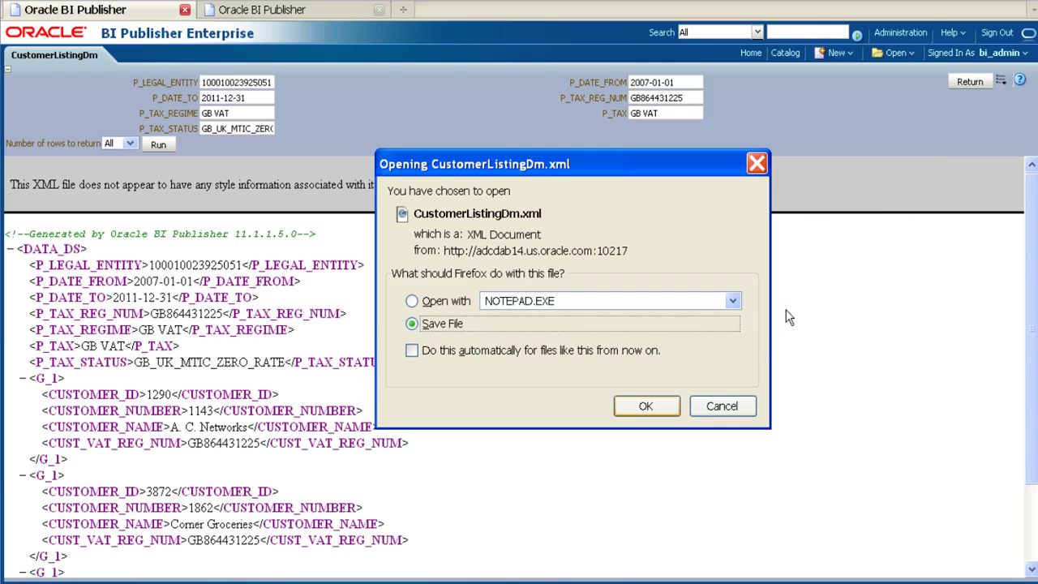
left_click(646, 406)
left_click(755, 393)
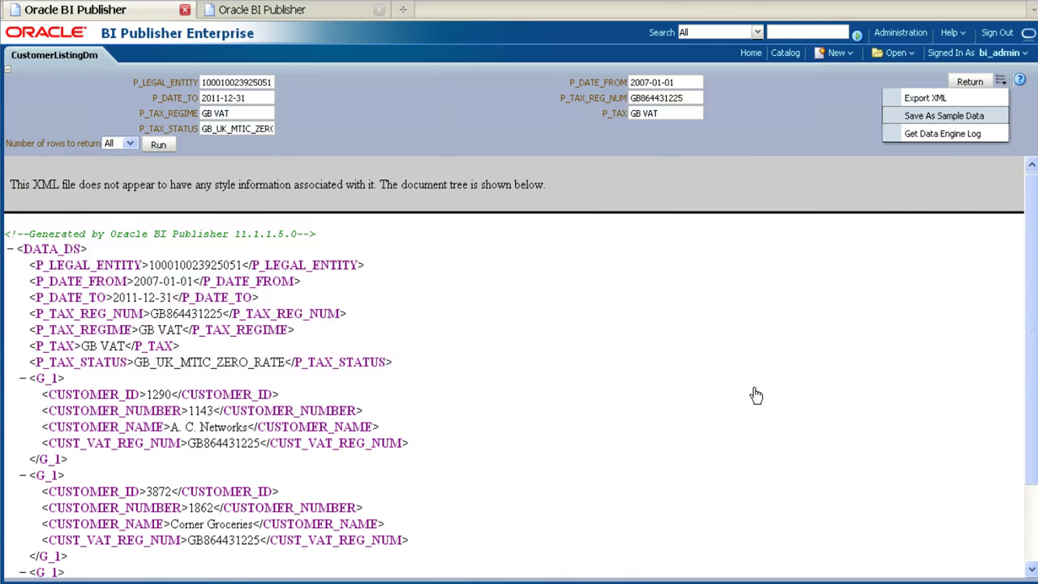
Step: Store the XML output as the data model's sample data and save the data model
left_click(996, 117)
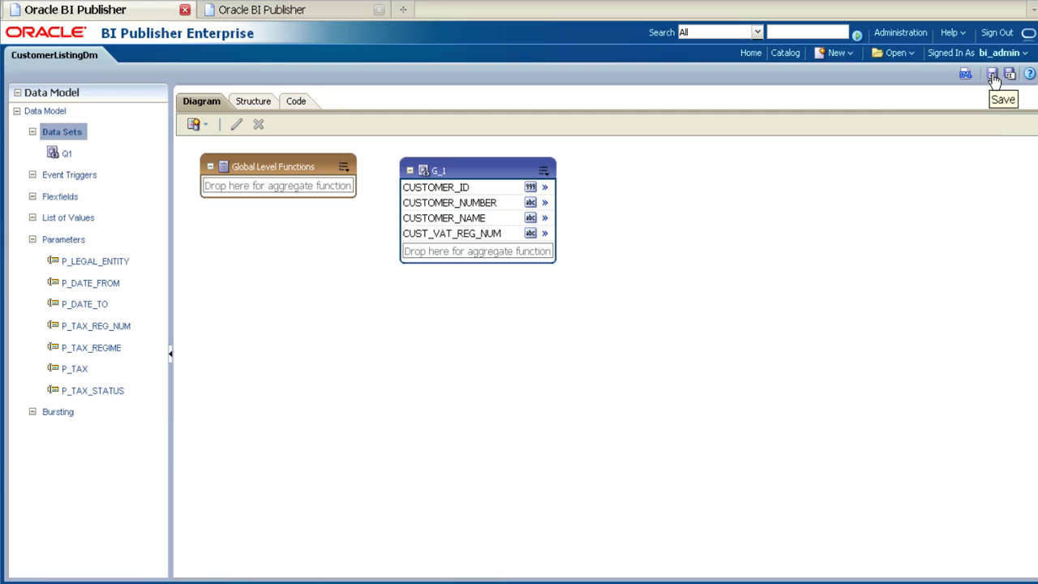
left_click(992, 76)
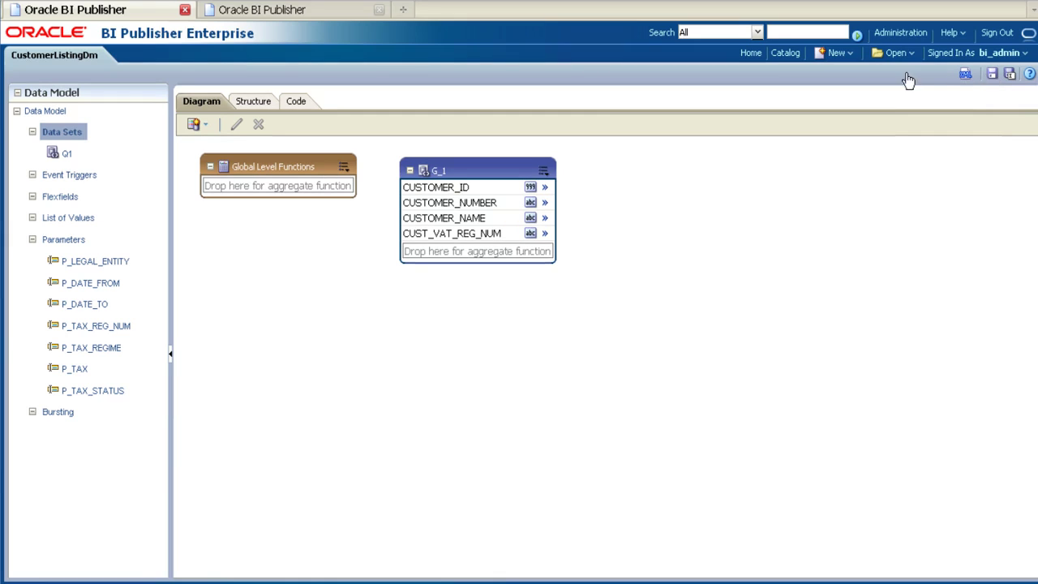
Step: Create a new report in the Transaction Tax folder and open its Data Models subfolder to choose the report's data model
left_click(785, 53)
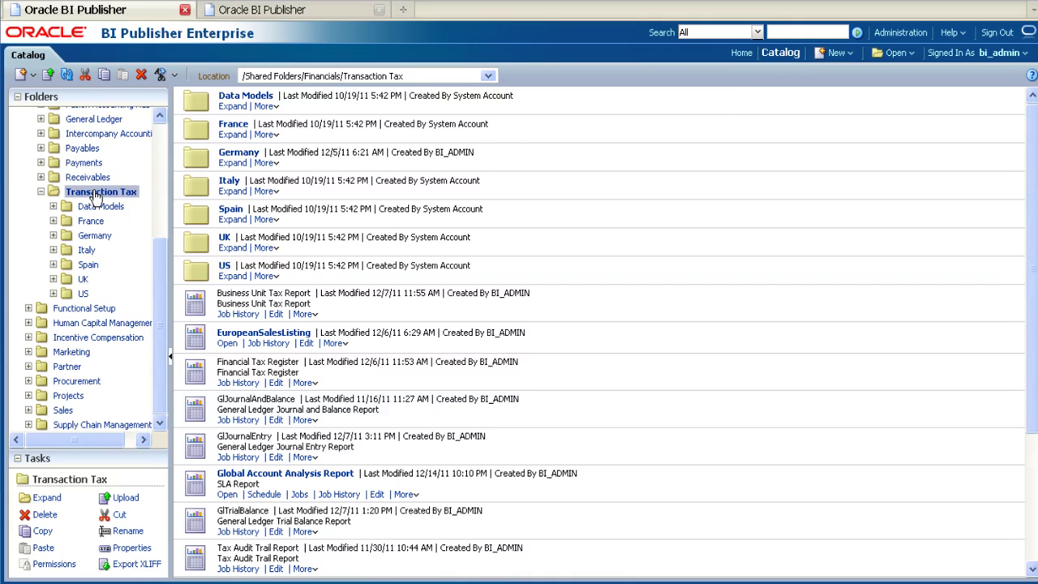
left_click(23, 74)
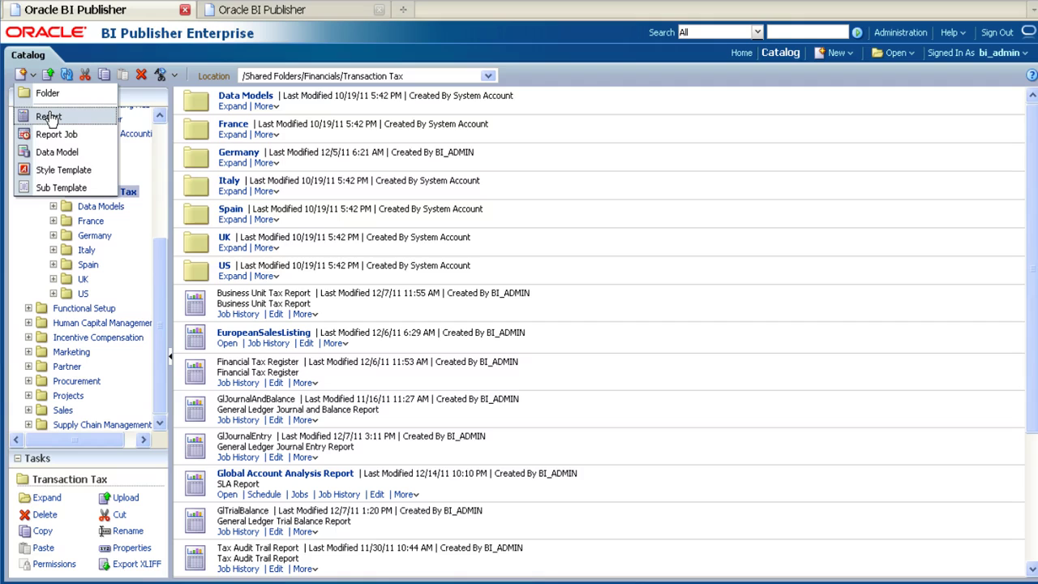
left_click(49, 117)
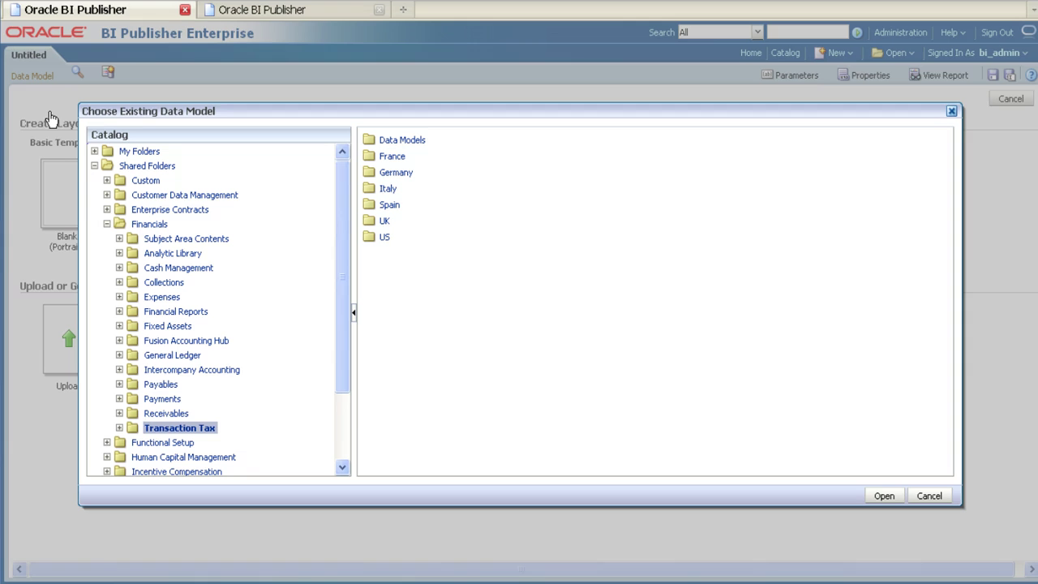
double_click(406, 143)
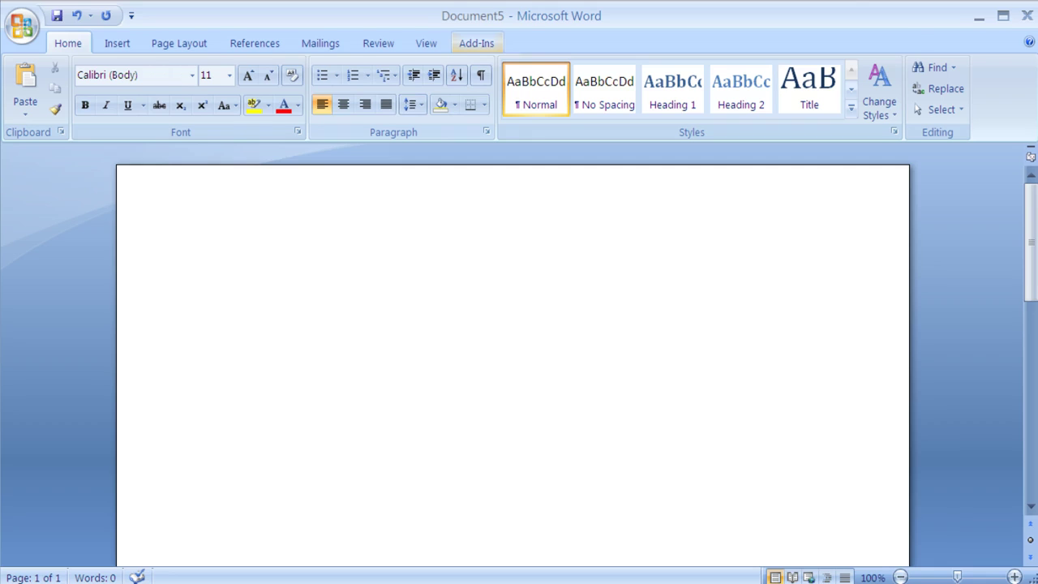
Step: Switch to Microsoft Word and load CustomerListingDm.xml from the CustomerListing folder as BI Publisher sample XML data in the blank document
left_click(466, 45)
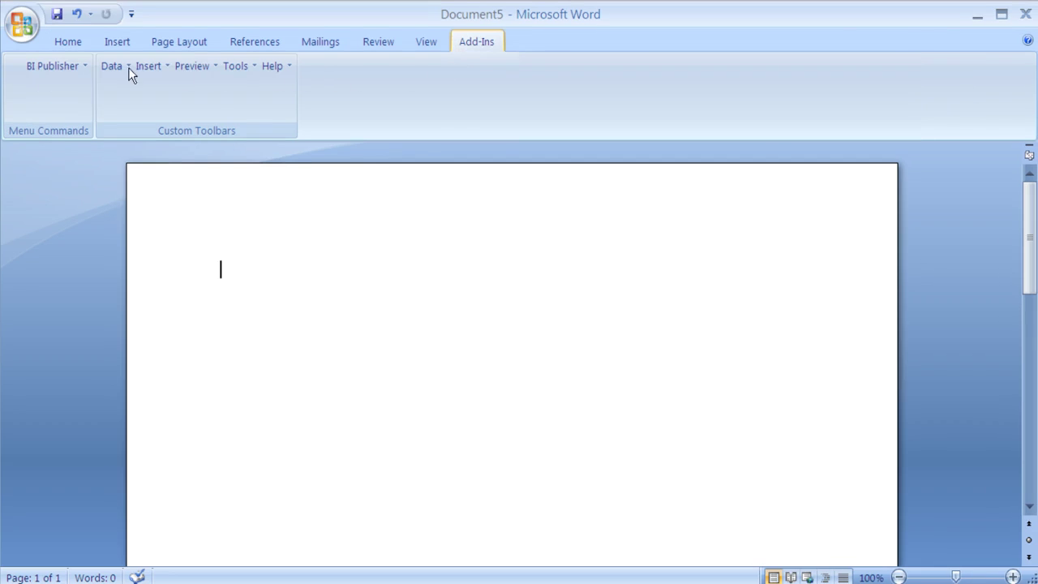
left_click(69, 64)
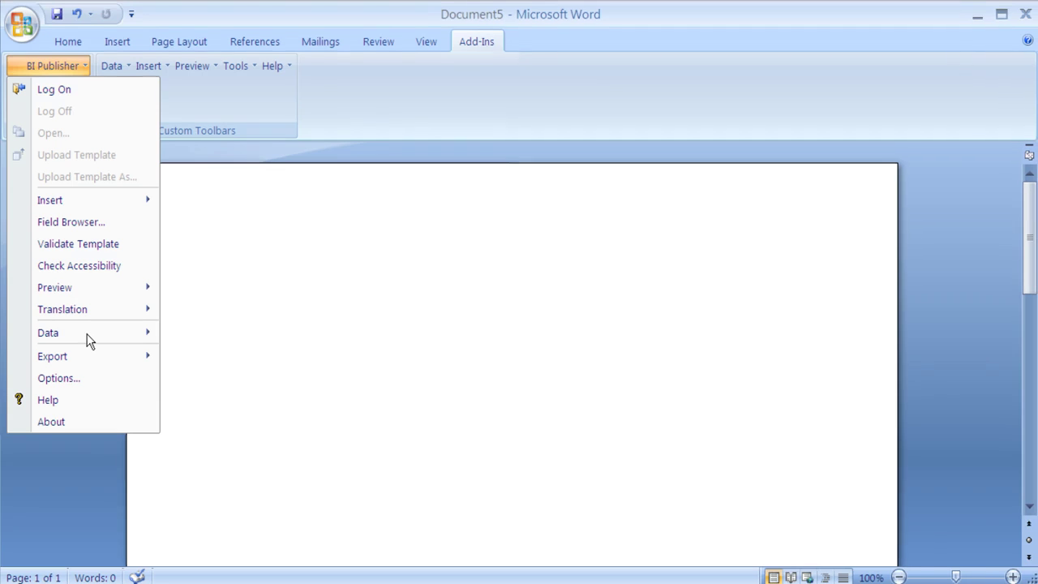
mouse_move(91, 340)
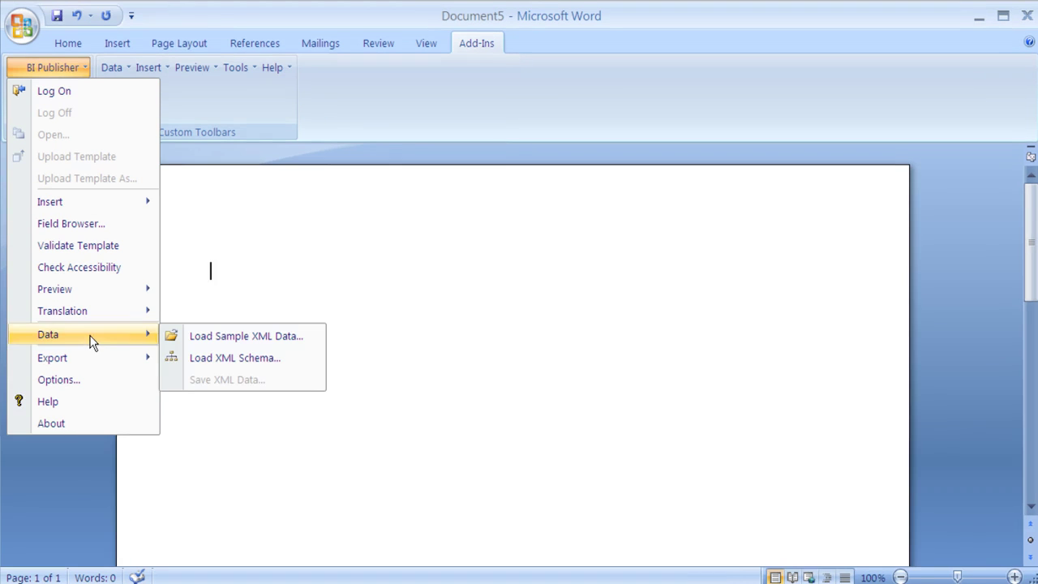
left_click(259, 335)
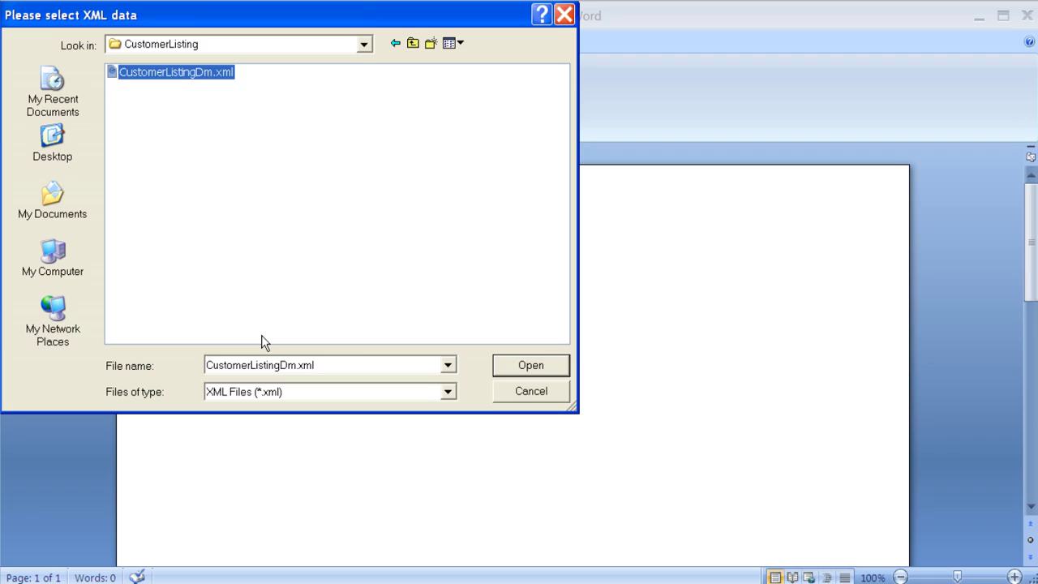
left_click(531, 366)
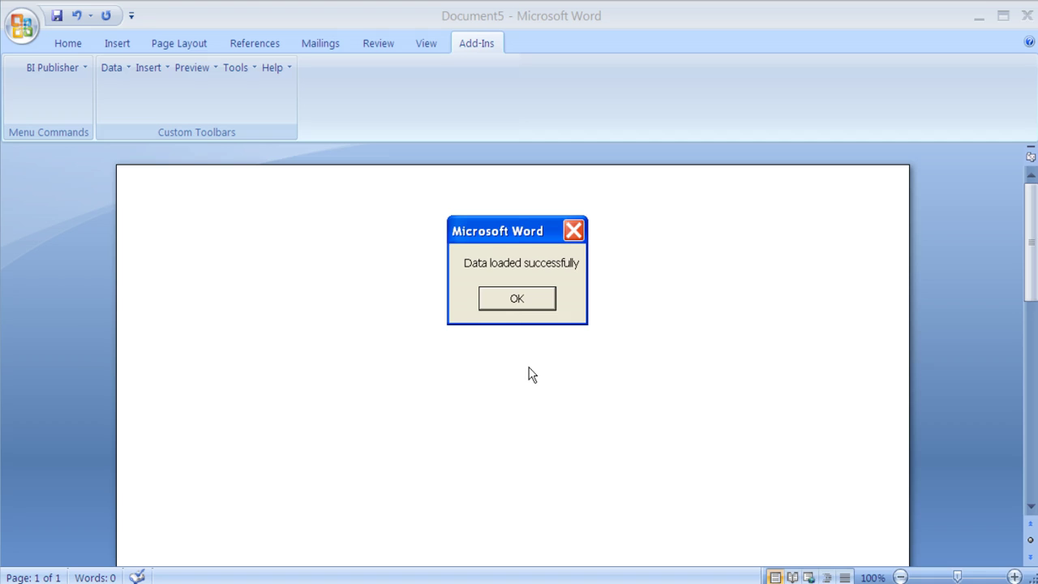
left_click(509, 300)
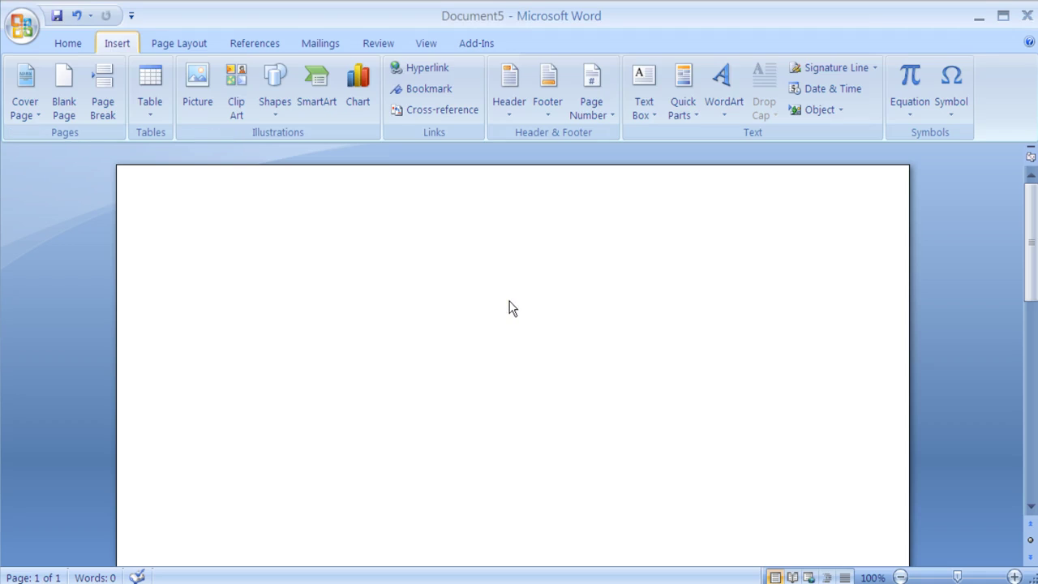
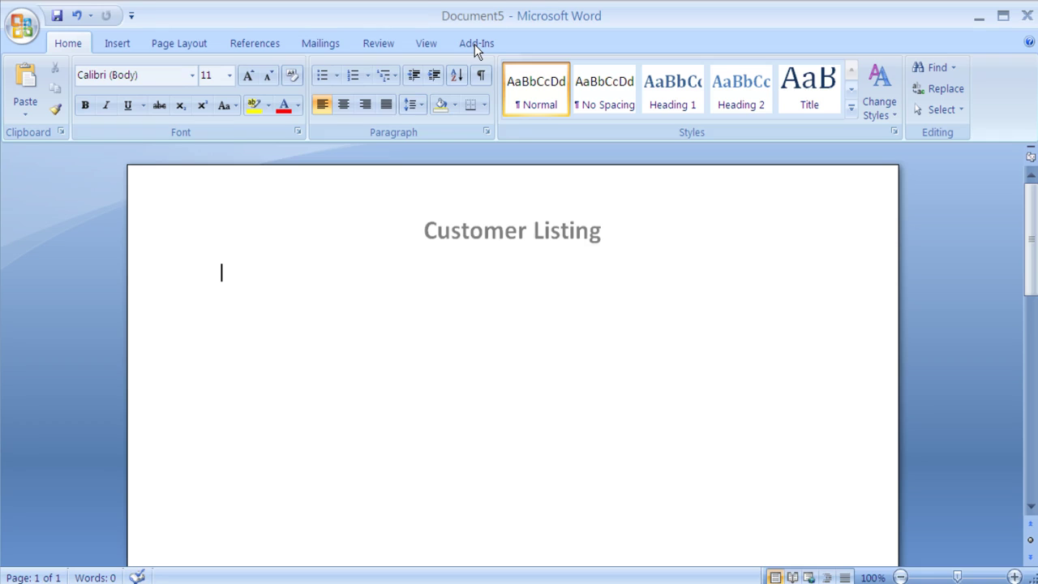
Step: Start a BI Publisher table/form for the Customer Listing template and add the G 1 group with all its nodes
left_click(476, 45)
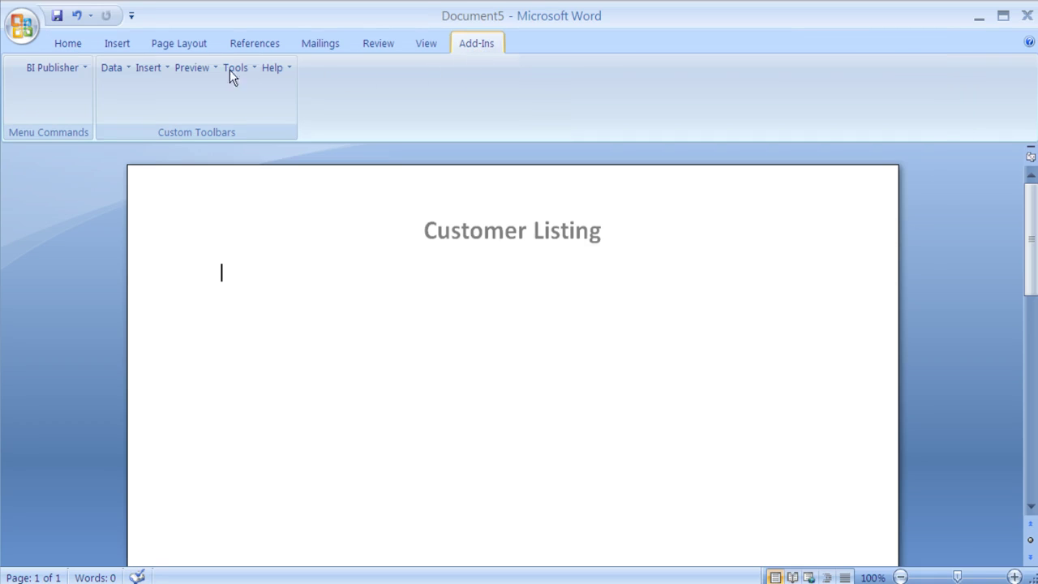
left_click(67, 68)
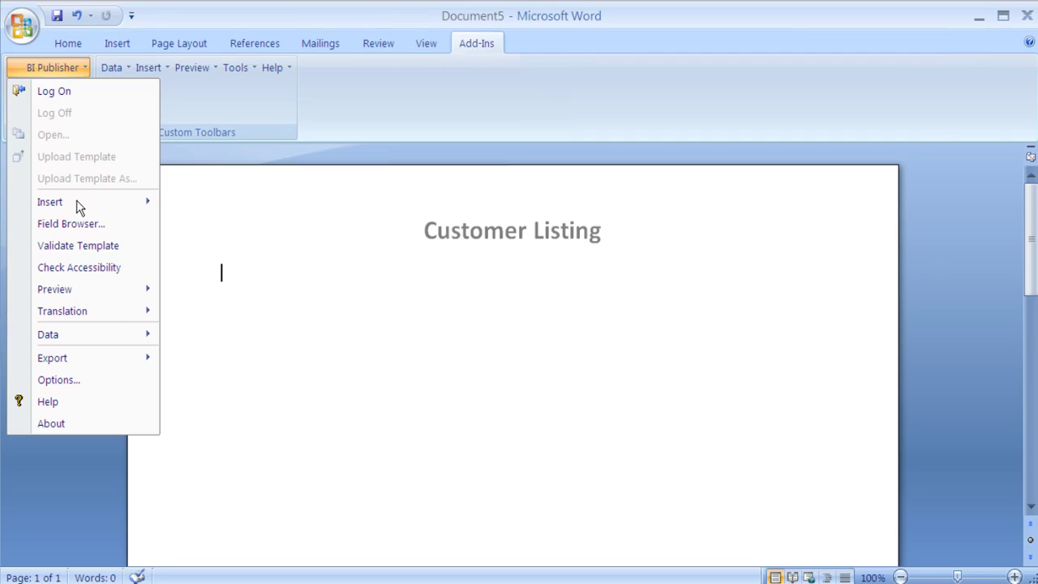
mouse_move(78, 206)
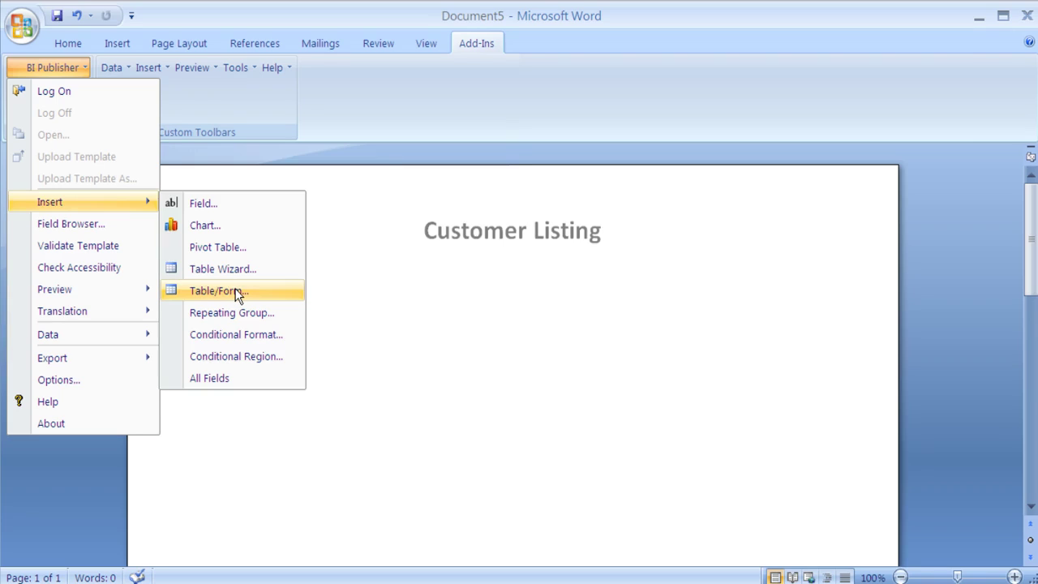
left_click(217, 290)
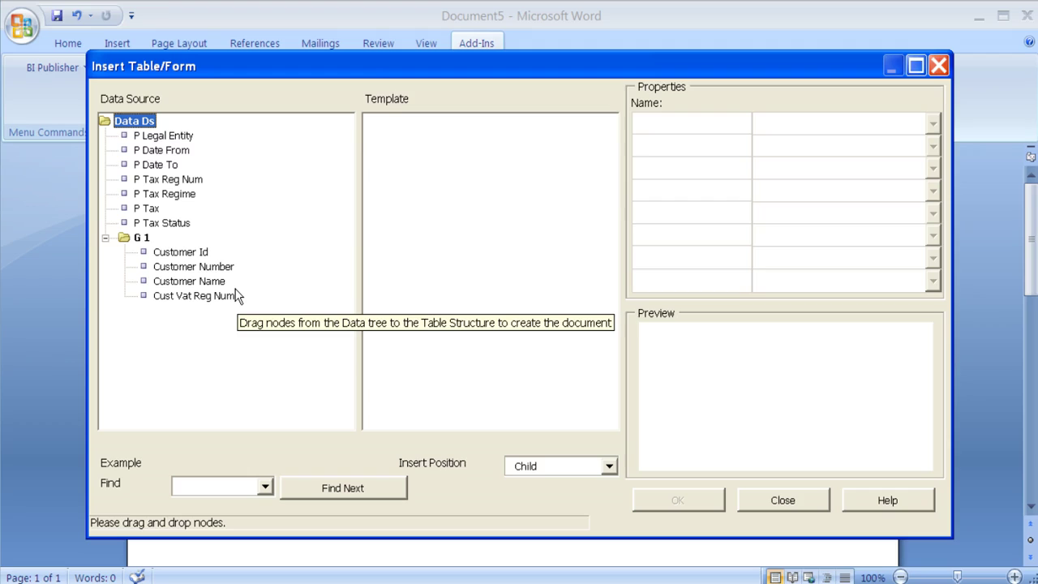
left_click(139, 239)
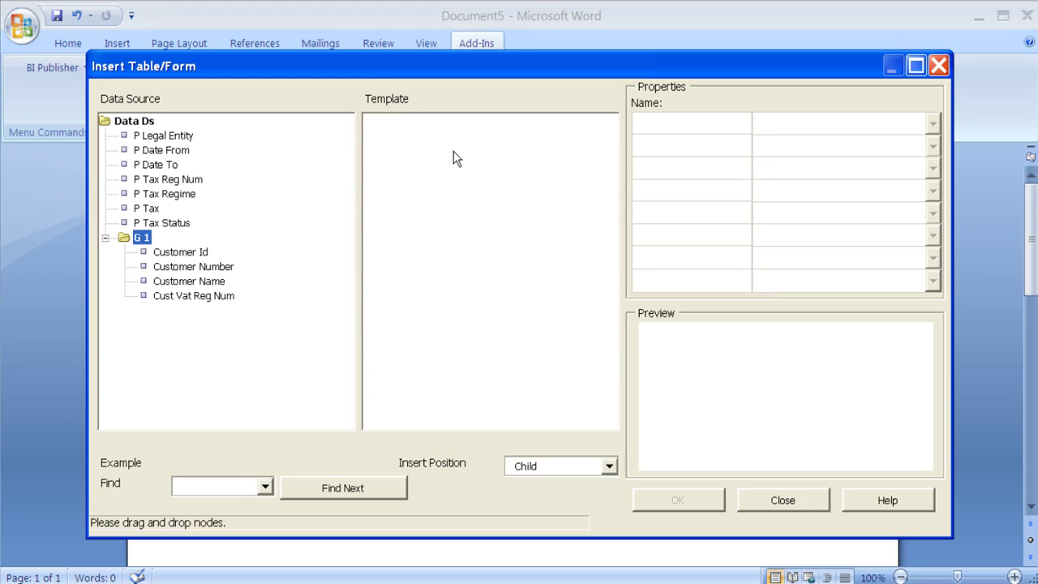
left_click_drag(496, 126, 494, 125)
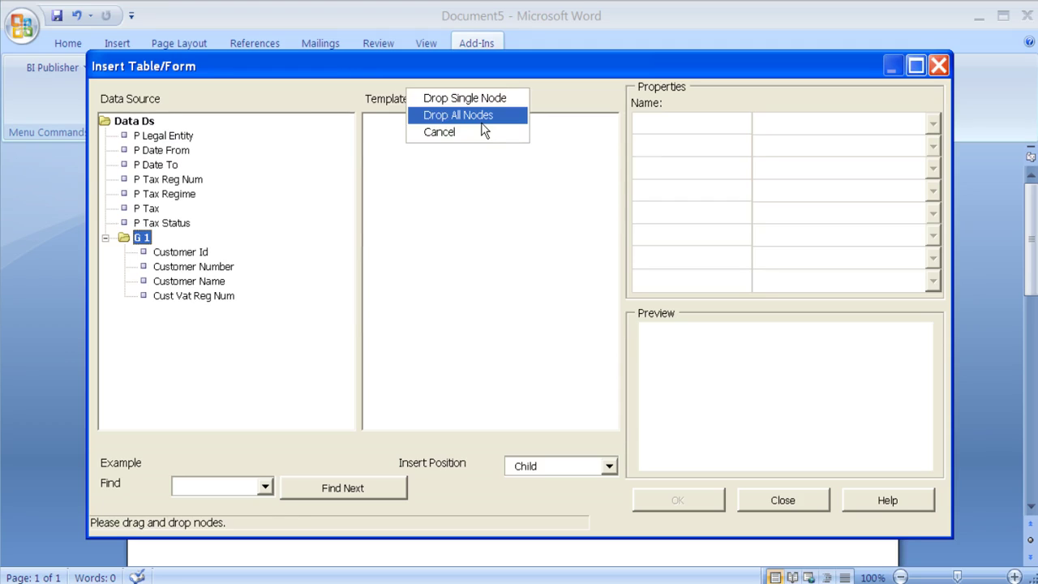
left_click(458, 115)
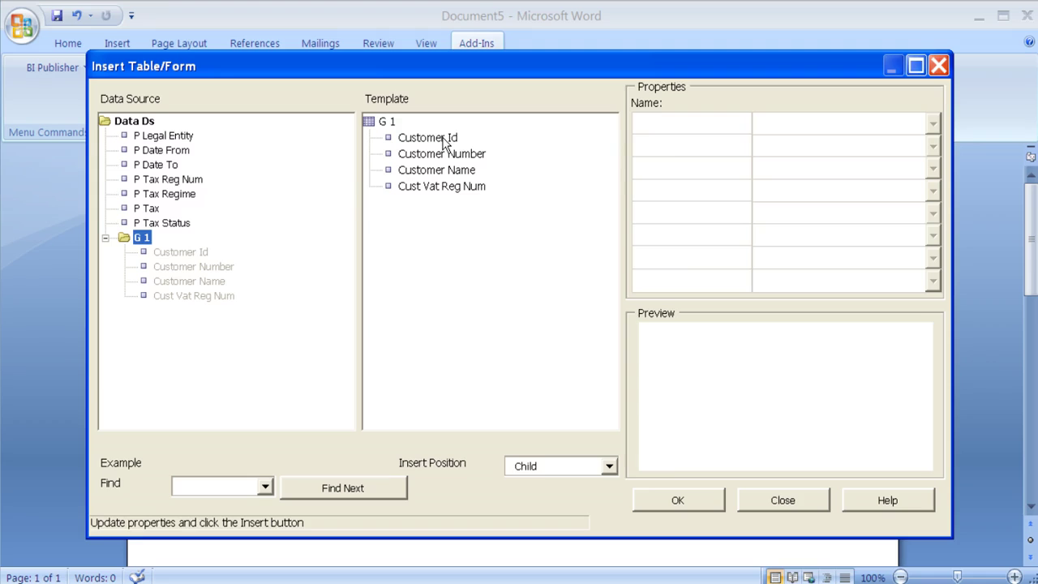
Step: Remove the Customer Id field from the table structure and insert the resulting table into the document
left_click(445, 140)
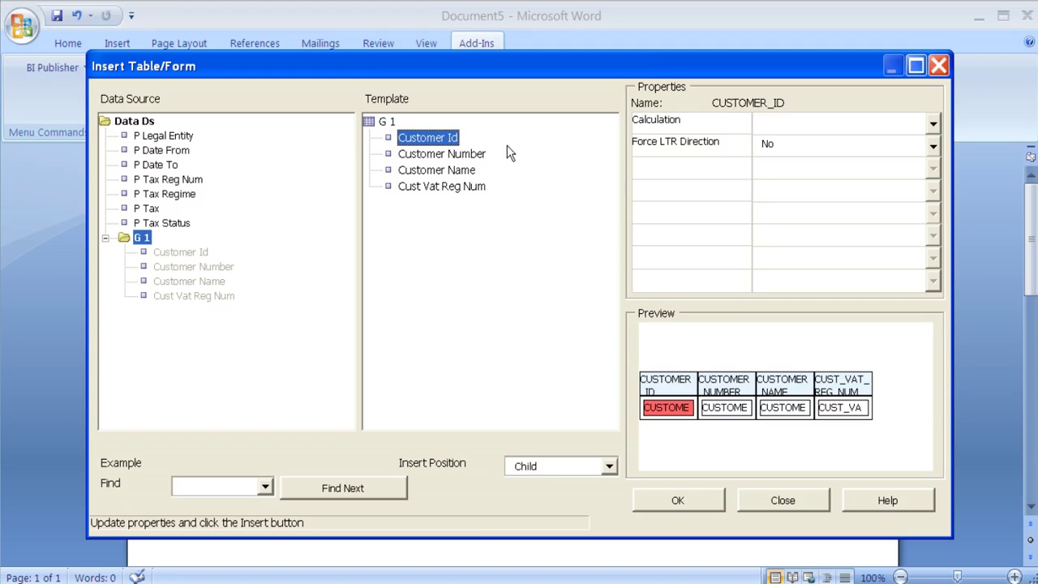
key("Delete")
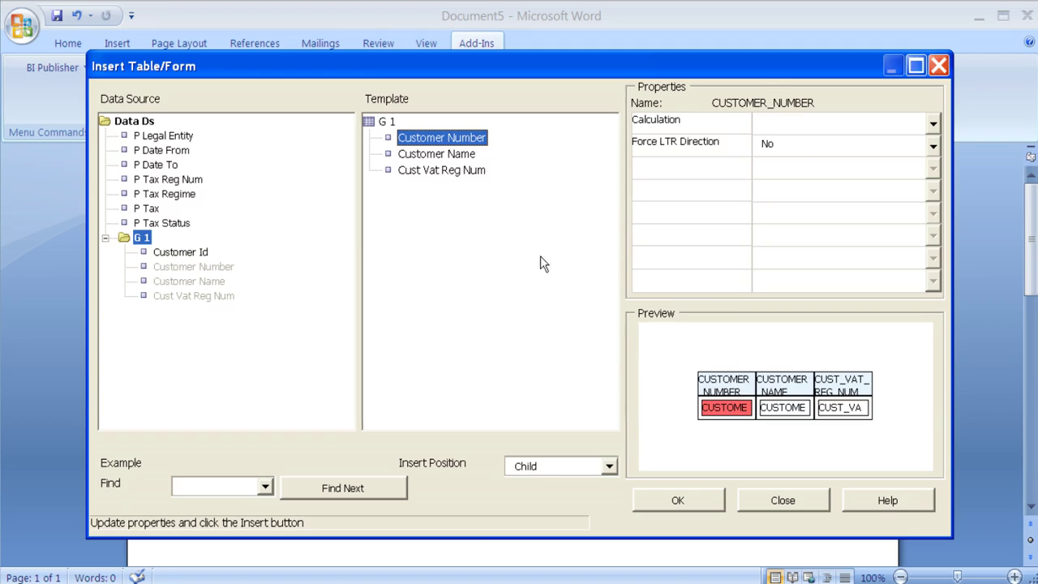
left_click(678, 501)
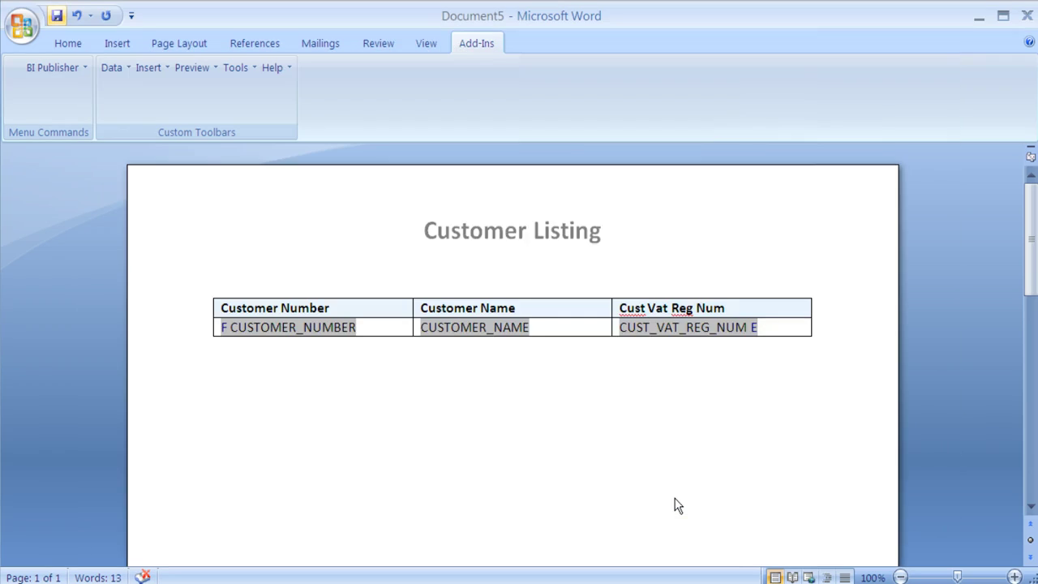
Step: Save the template in Rich Text Format as CustomerListingReport.rtf in the CustomerListing folder and preview it as PDF
left_click(57, 17)
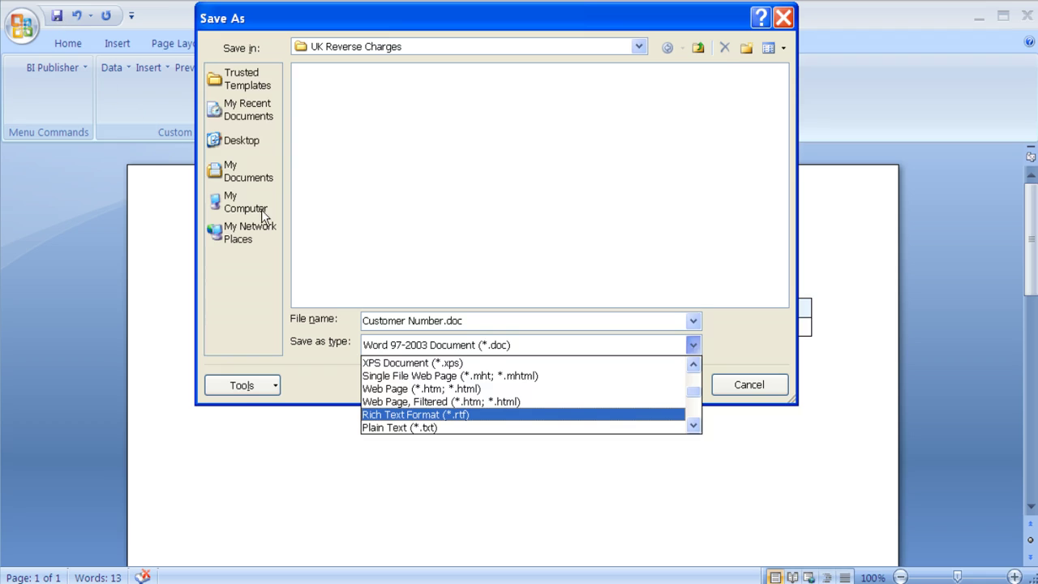
left_click(613, 415)
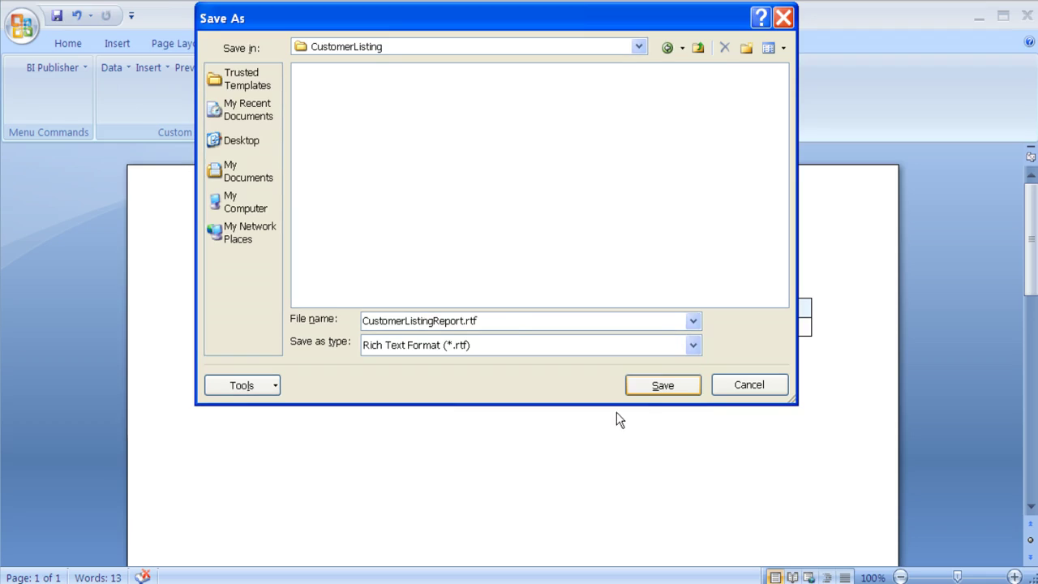
left_click(659, 386)
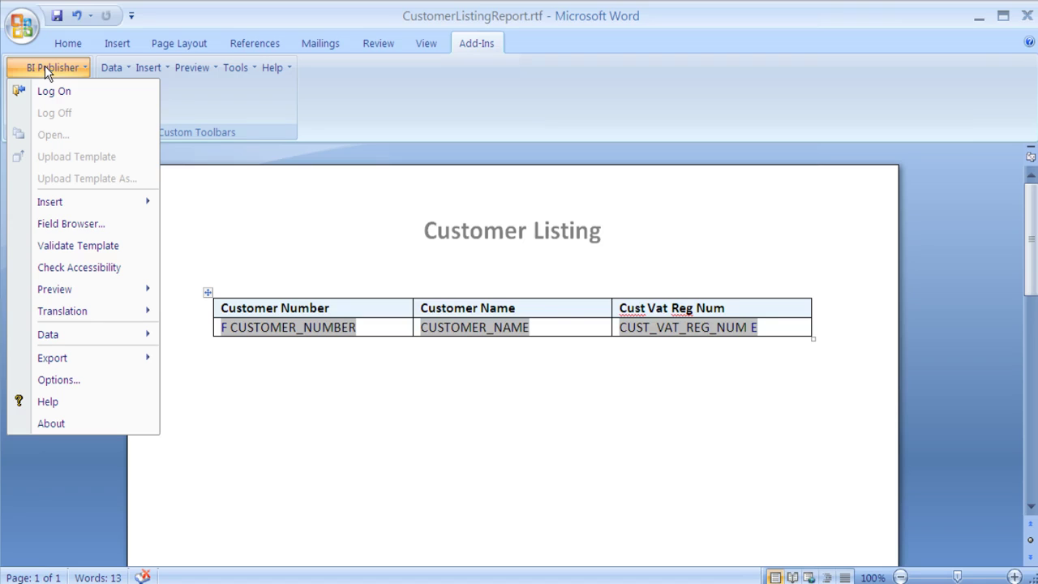
mouse_move(92, 287)
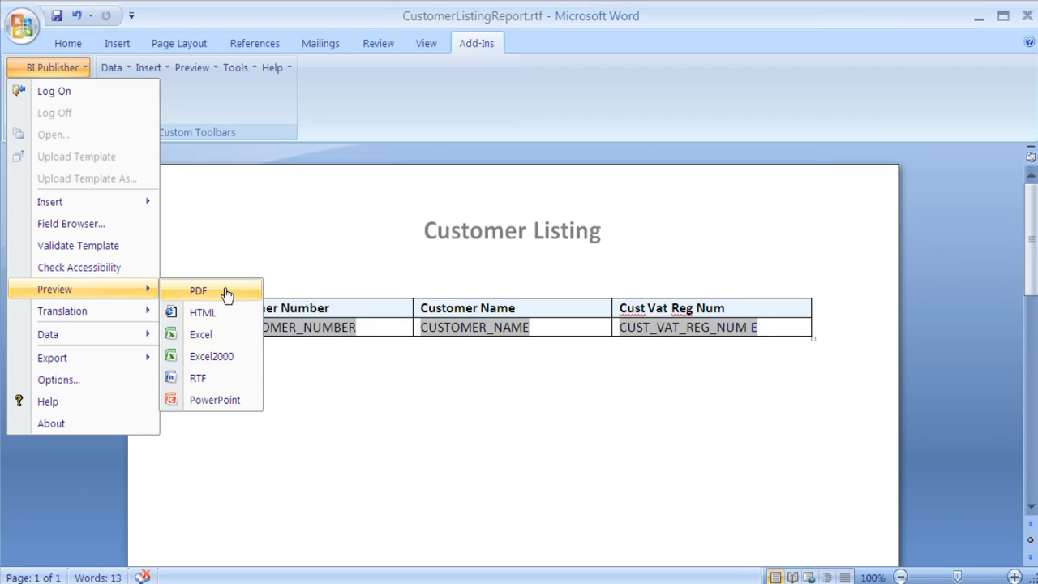
left_click(226, 294)
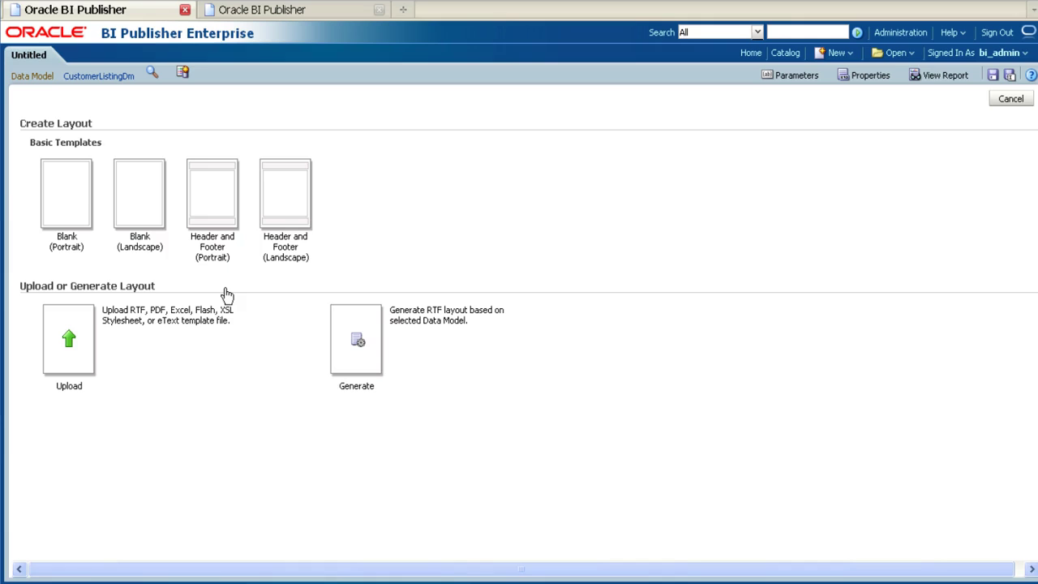
Step: Switch to BI Publisher and upload CustomerListingReport.rtf as the layout Customer Listing Report, with type RTF Template and locale English
left_click(68, 337)
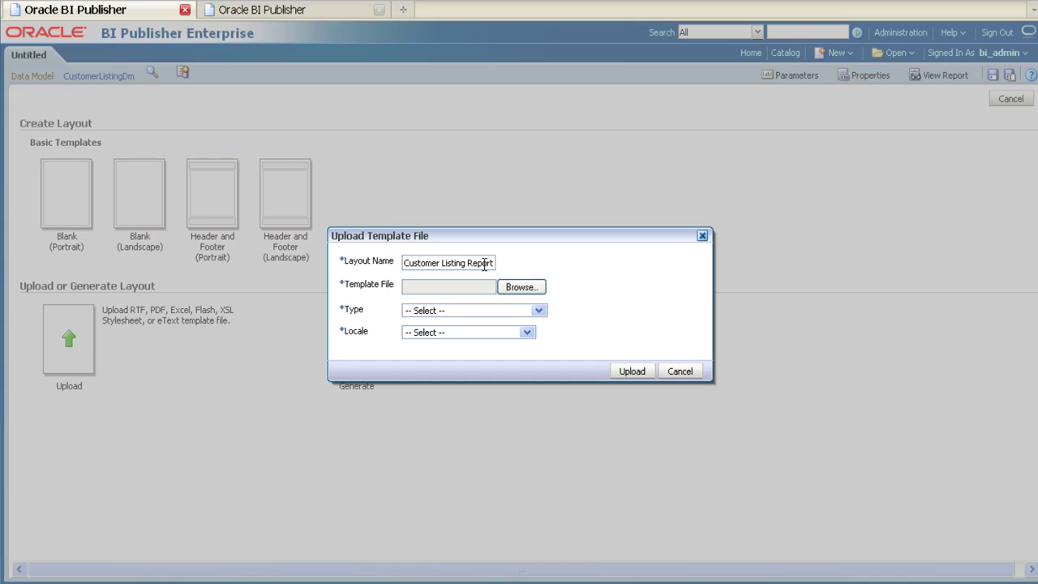
left_click(523, 289)
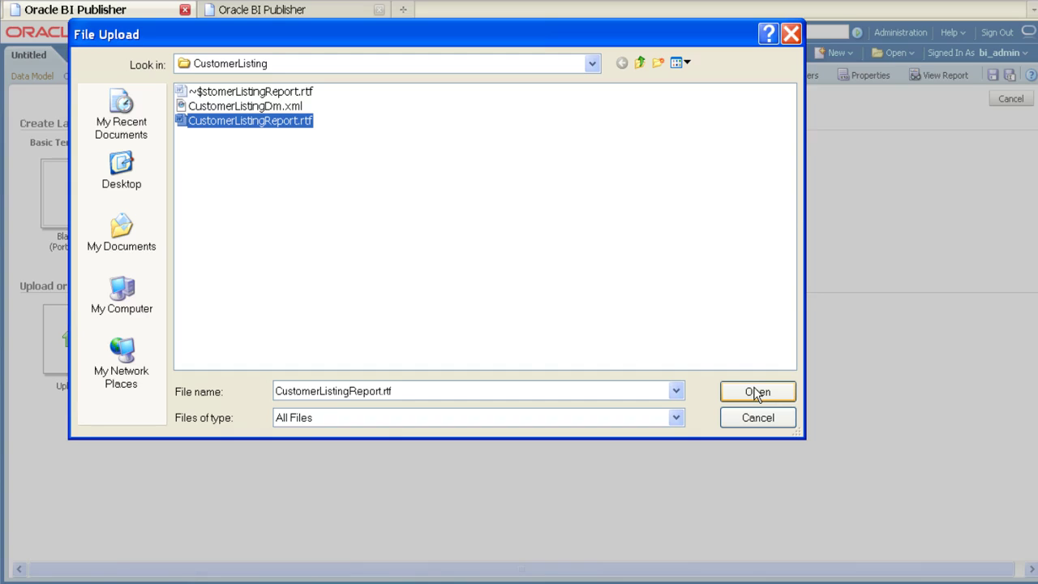
left_click(756, 392)
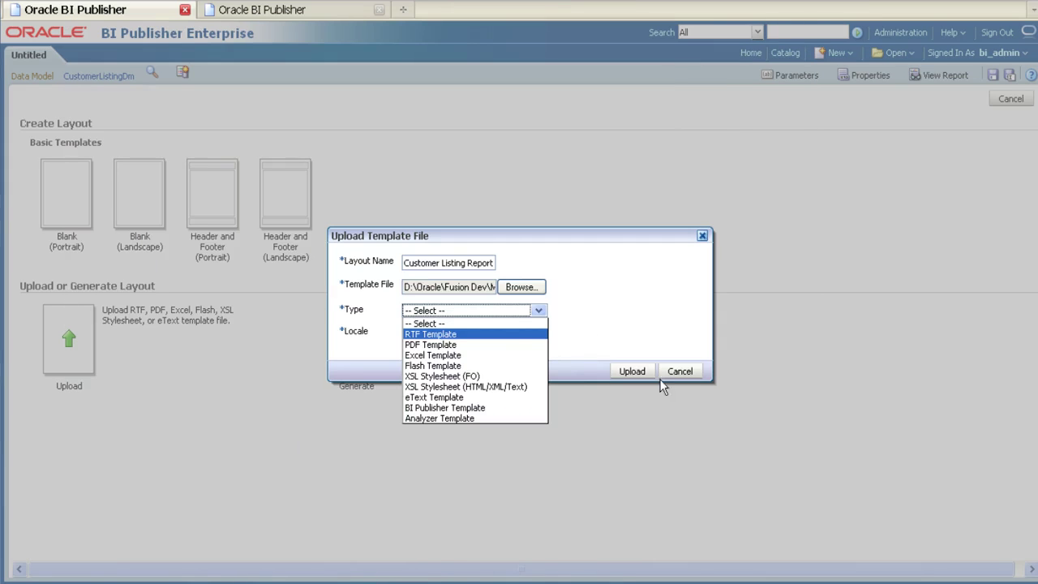
left_click(493, 335)
left_click(493, 334)
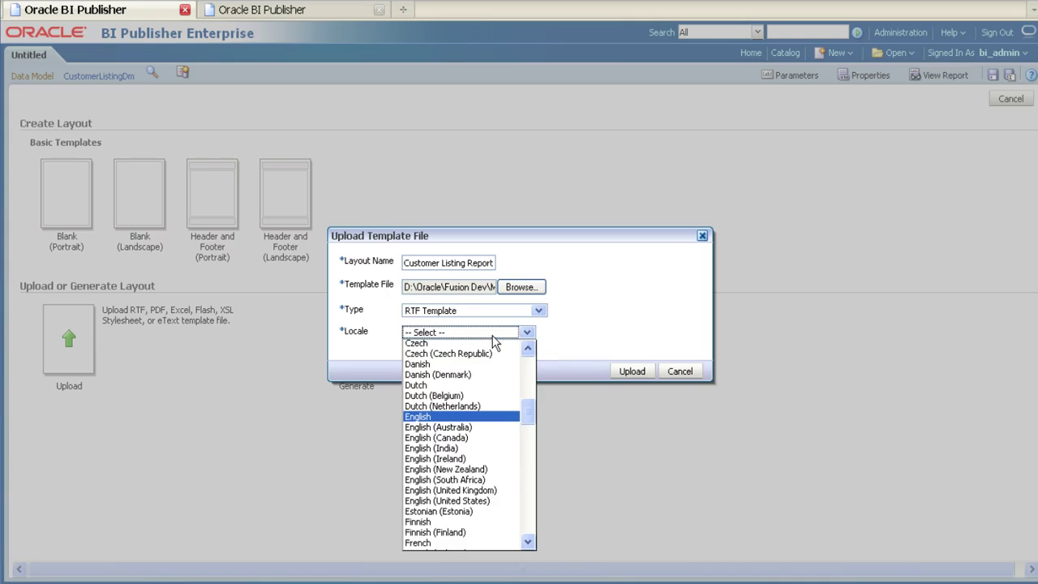
left_click(499, 417)
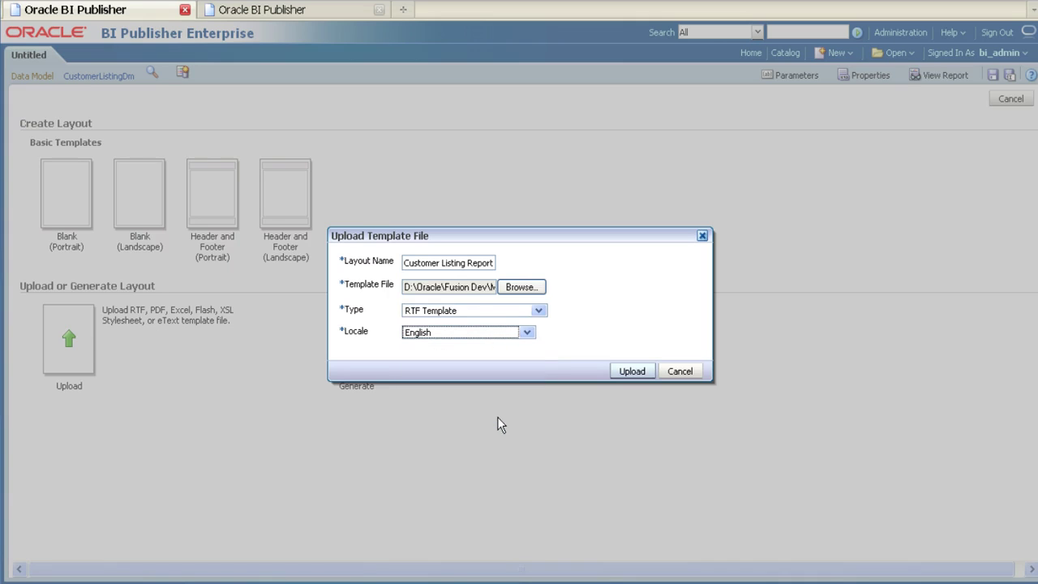
left_click(633, 371)
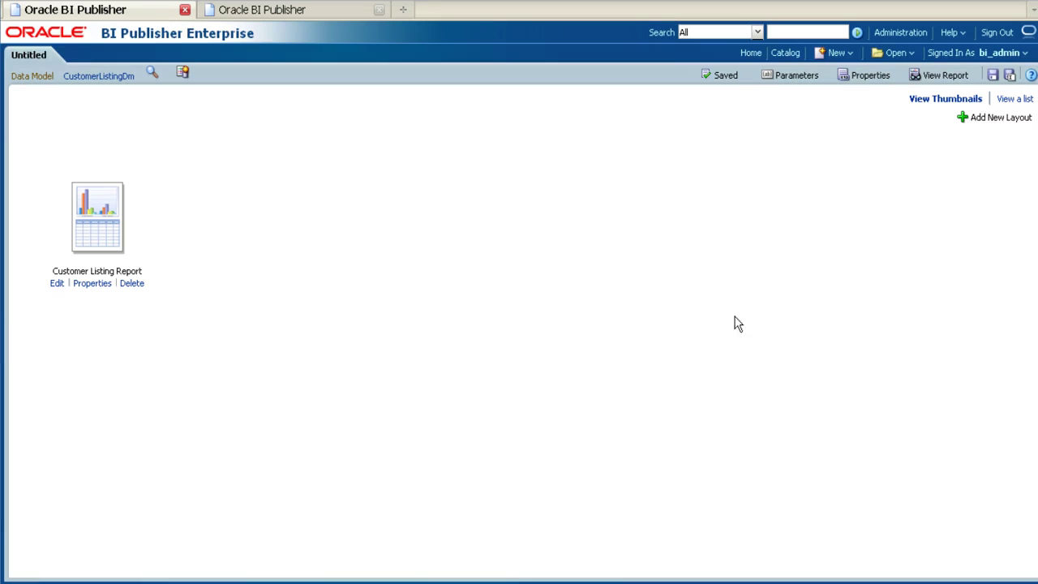
Step: Save the report as CustomerListing Report, then open its general report properties and accept them
left_click(993, 76)
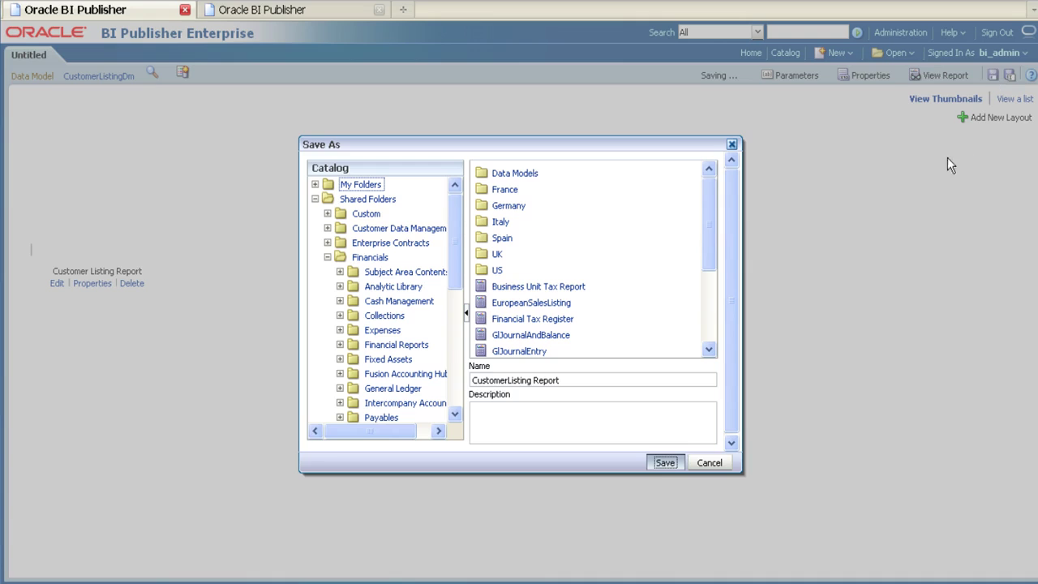
left_click(664, 463)
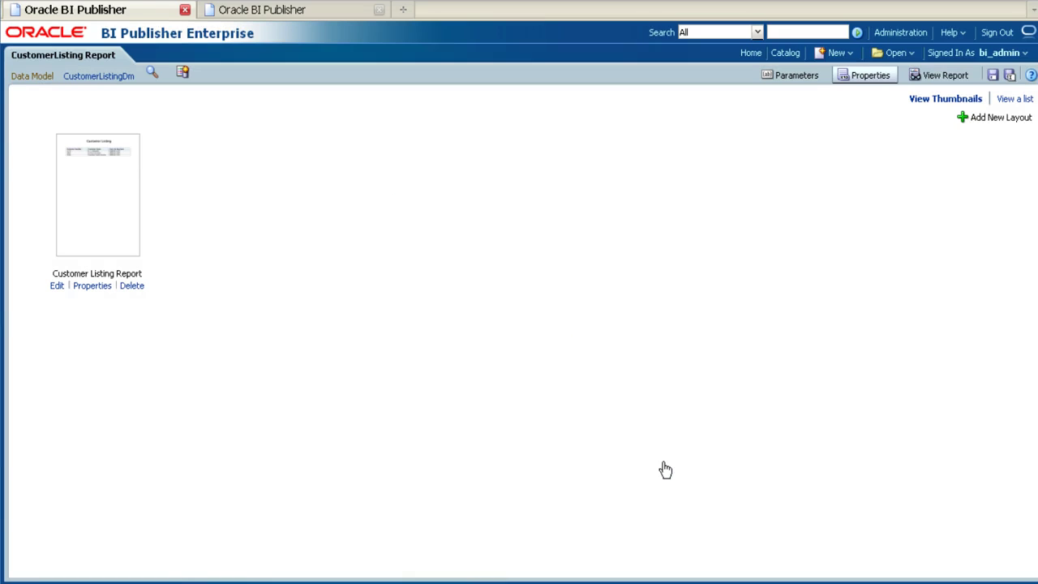
left_click(865, 77)
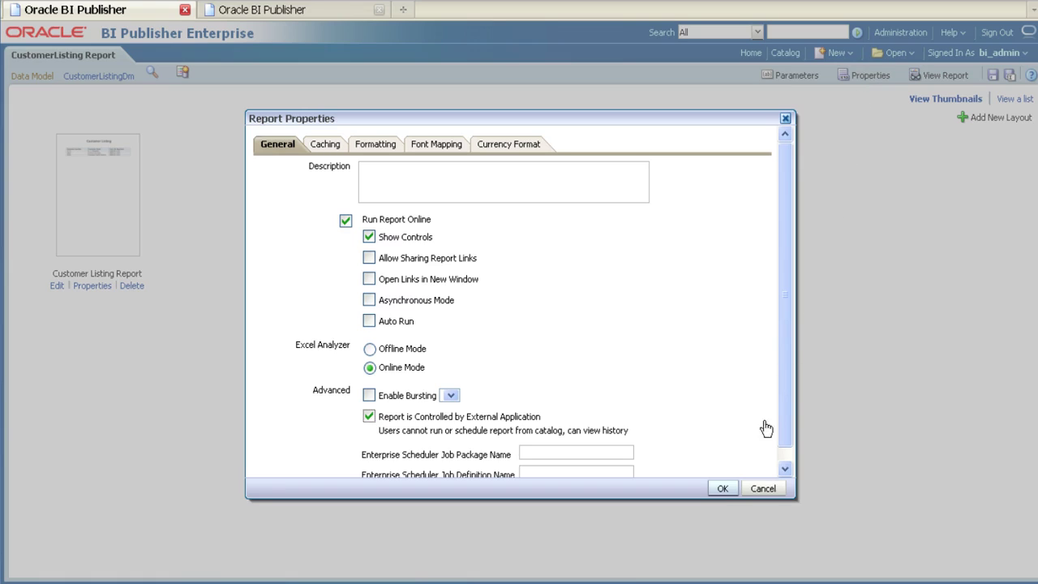
left_click(721, 490)
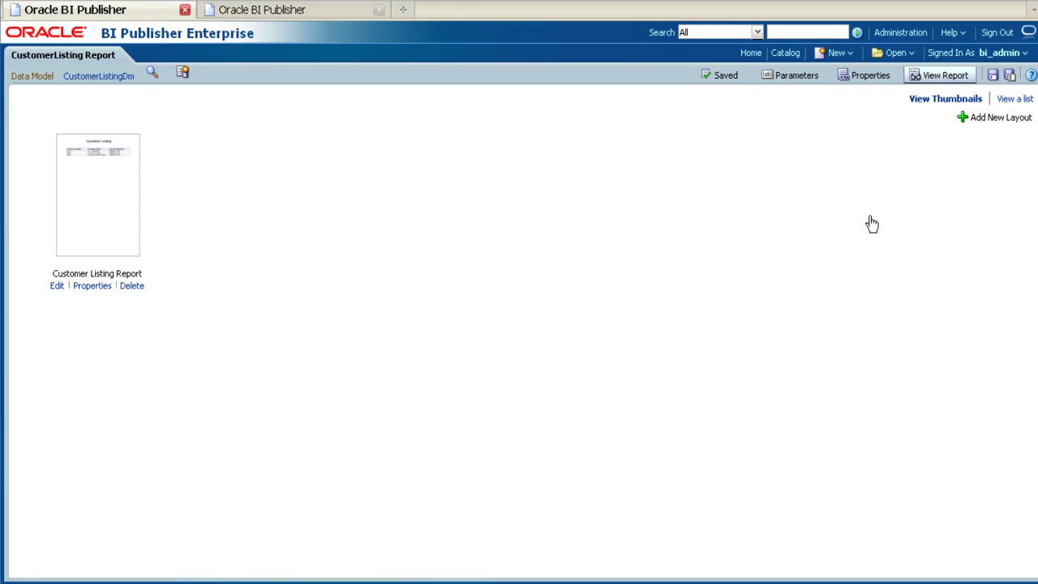
Step: Run the report with the legal entity, tax registration number and tax status, dates 2007-01-01 to 2011-12-31, and GB VAT as tax regime and tax
left_click(918, 75)
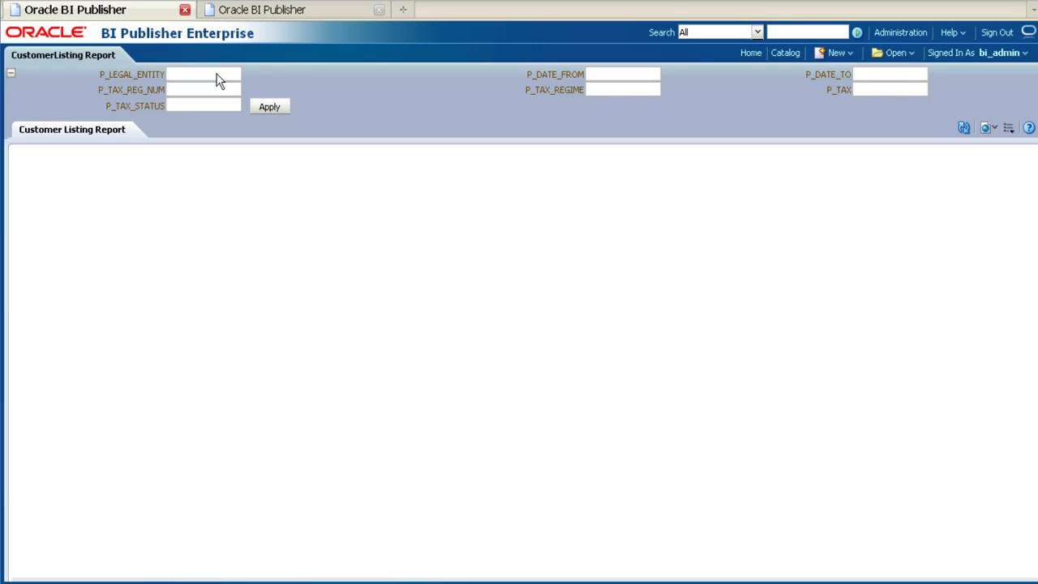
left_click(270, 106)
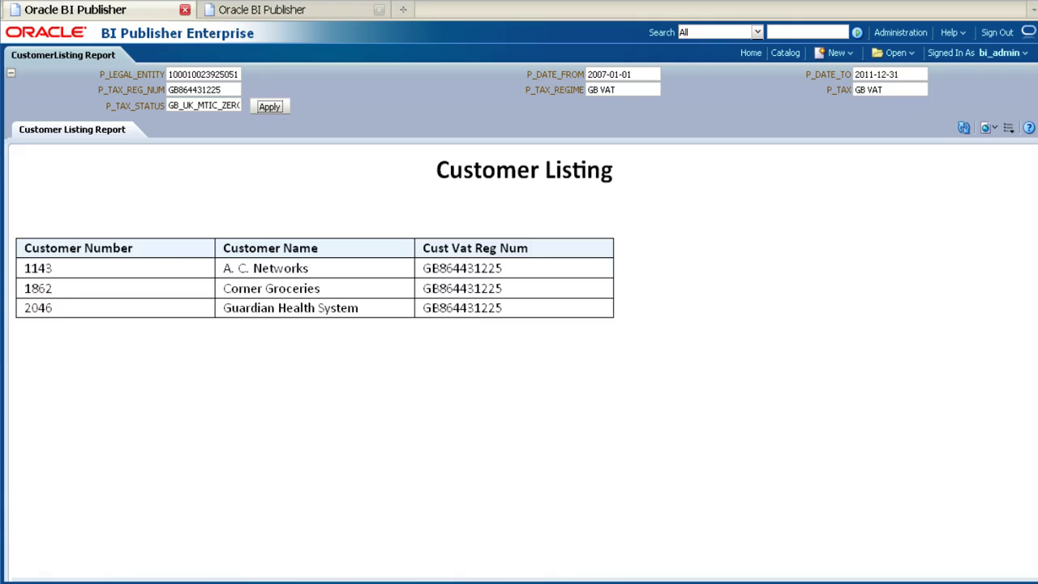